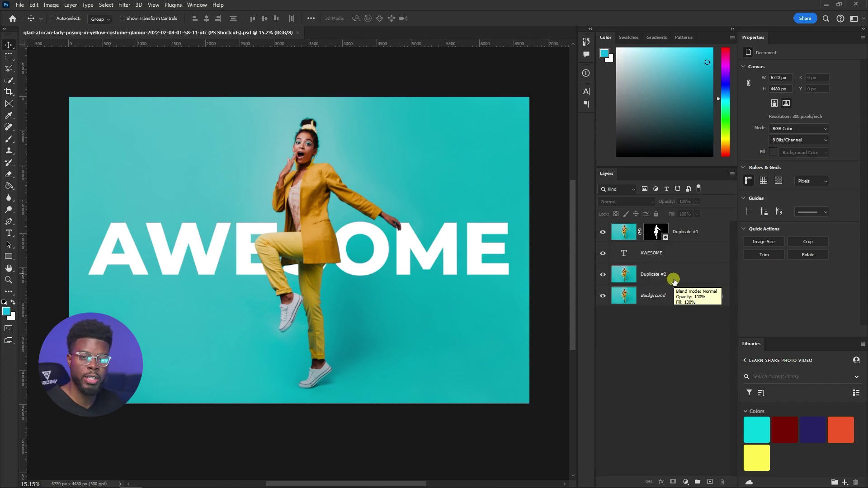
- Group Duplicate #1, AWESOME and Duplicate #2 as 'Photo and Text', save, then undo the grouping
{"action": "left_click", "coordinate": [676, 276]}
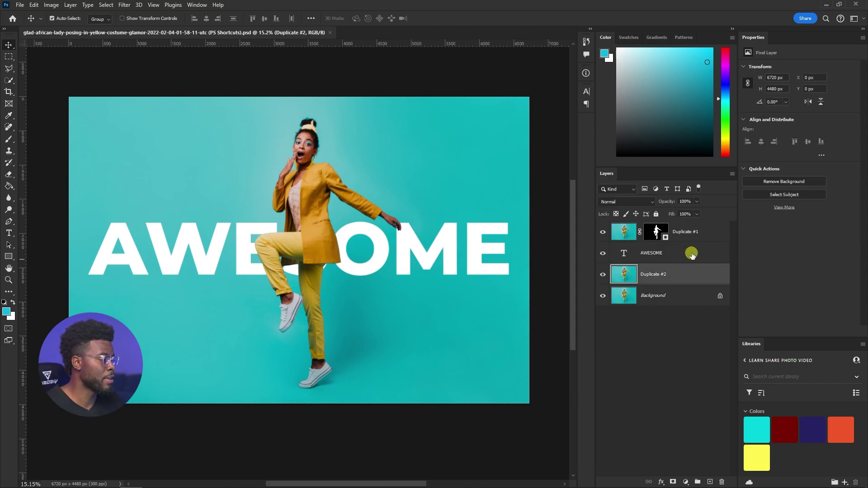
{"action": "left_click", "coordinate": [696, 244], "text": "ctrl"}
{"action": "left_click", "coordinate": [696, 241], "text": "ctrl"}
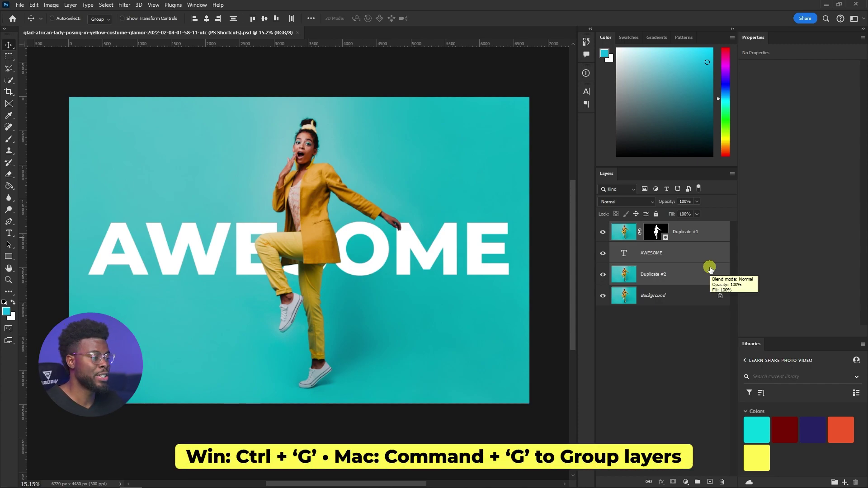
{"action": "key", "text": "ctrl+g"}
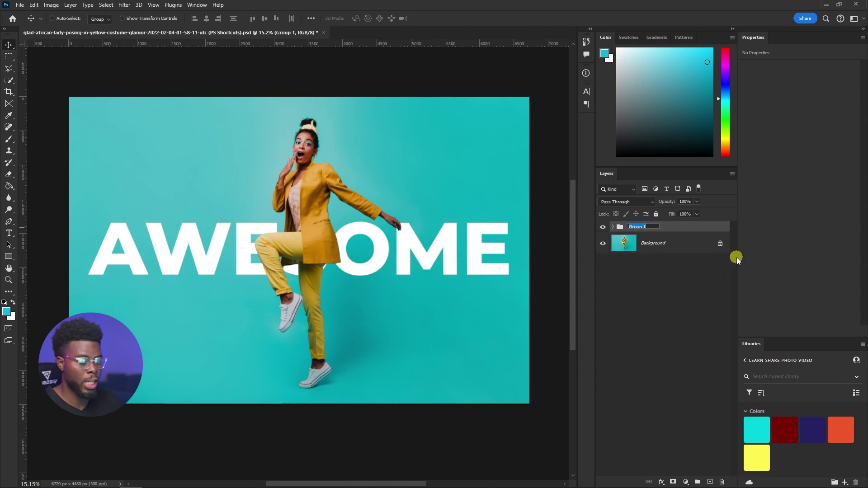
{"action": "type", "text": "Photo and Text"}
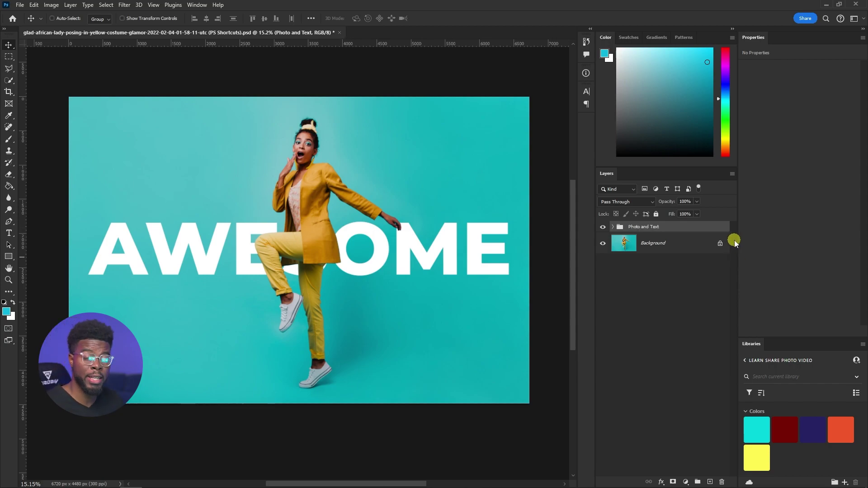
{"action": "key", "text": "ctrl+s"}
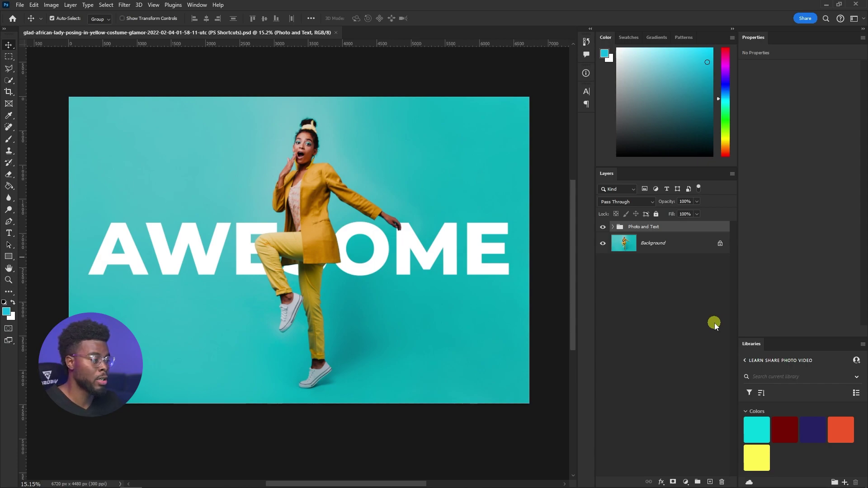
{"action": "key", "text": "ctrl+z"}
{"action": "key", "text": "ctrl+z"}
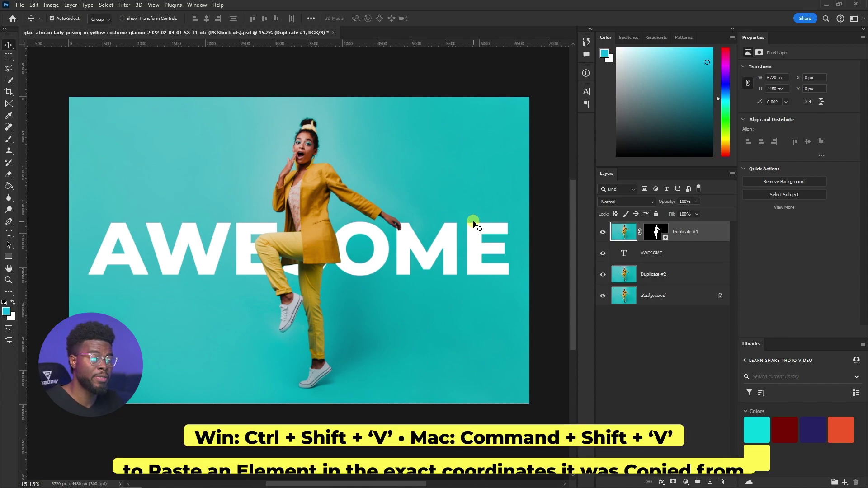
- Paste the copied Duplicate #1 dancer layer in place as a second masked copy
{"action": "key", "text": "ctrl+shift+v"}
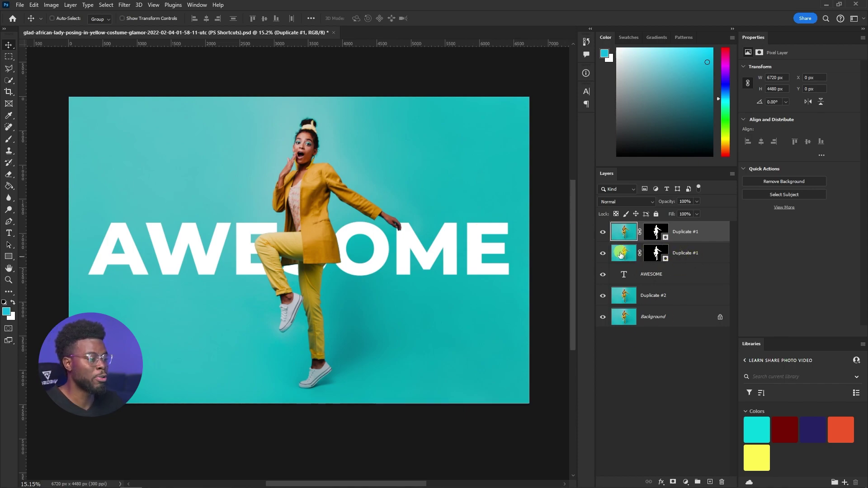
{"action": "left_click", "coordinate": [603, 233]}
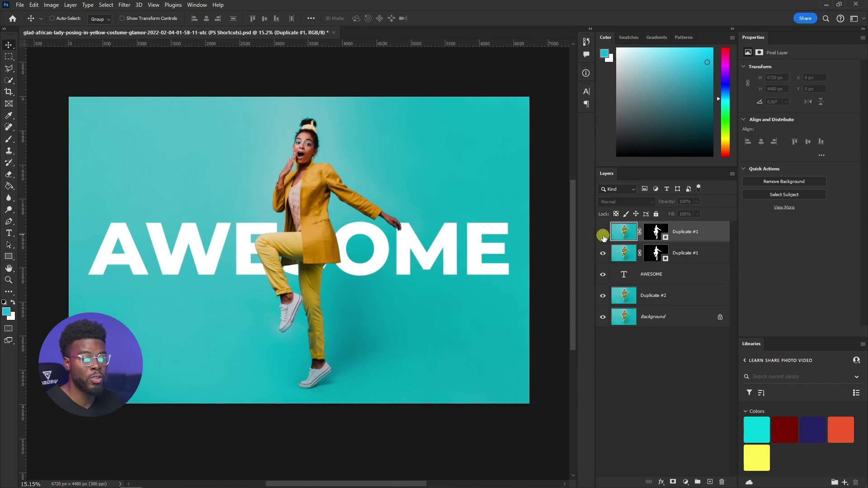
{"action": "left_click", "coordinate": [607, 235]}
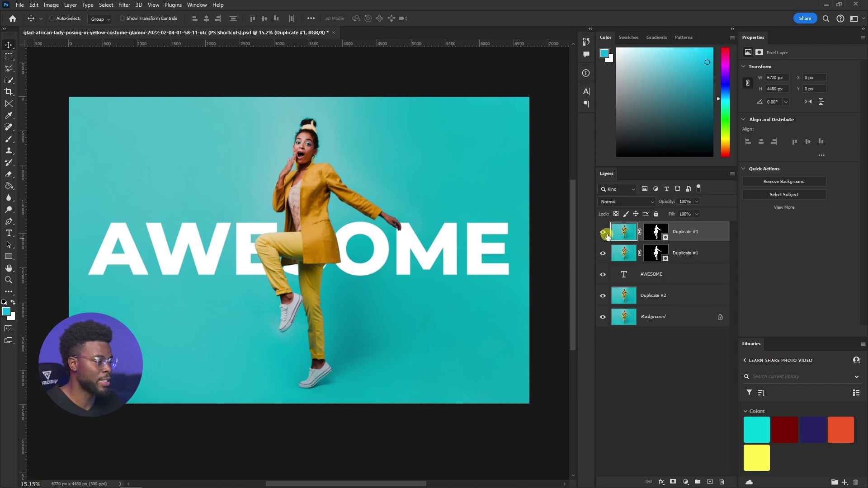
{"action": "left_click_drag", "start_coordinate": [603, 274], "coordinate": [602, 296]}
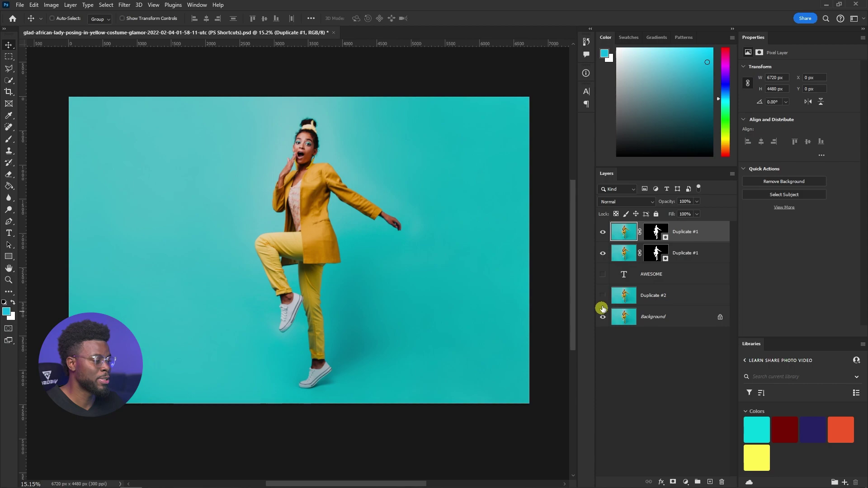
{"action": "left_click", "coordinate": [597, 318]}
{"action": "left_click", "coordinate": [602, 252]}
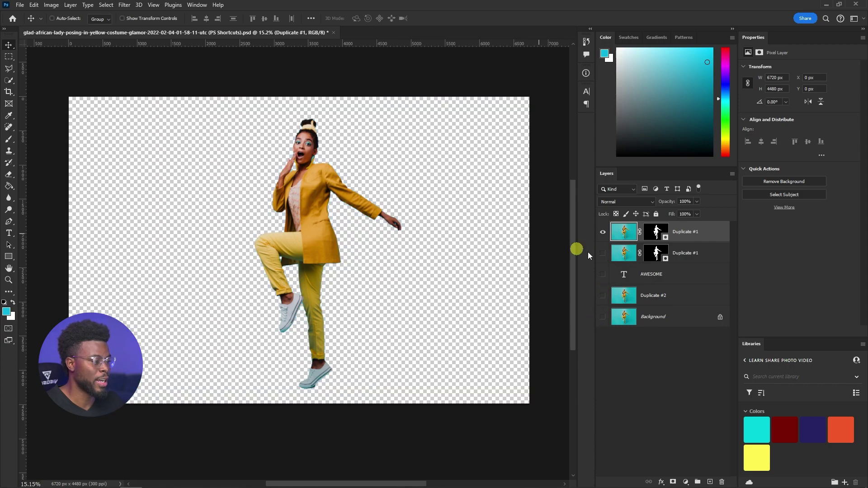
{"action": "left_click", "coordinate": [601, 233]}
{"action": "left_click", "coordinate": [601, 234]}
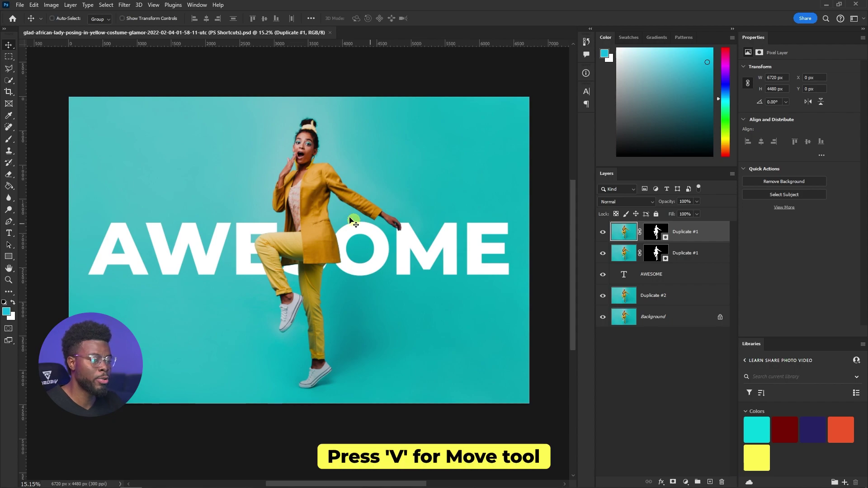
- Drag the top dancer copy across the canvas, then undo the move to realign it
{"action": "left_click_drag", "start_coordinate": [385, 226], "coordinate": [452, 333]}
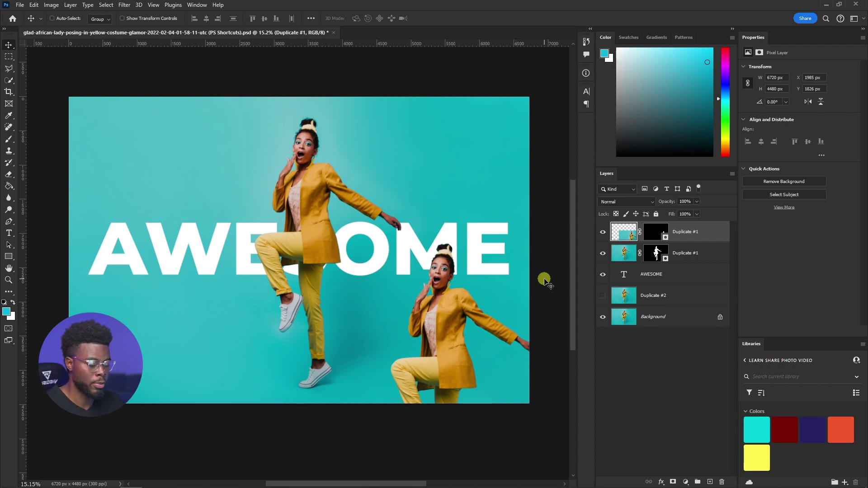
{"action": "key", "text": "ctrl"}
{"action": "key", "text": "ctrl+z"}
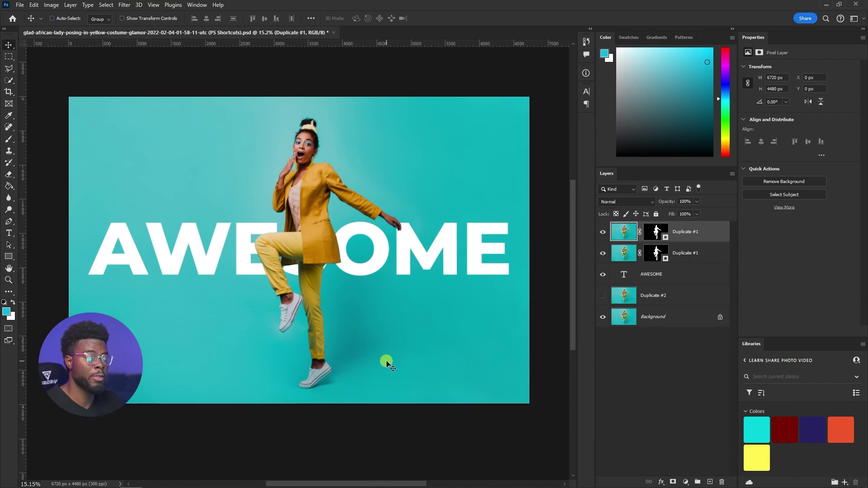
{"action": "key", "text": "t"}
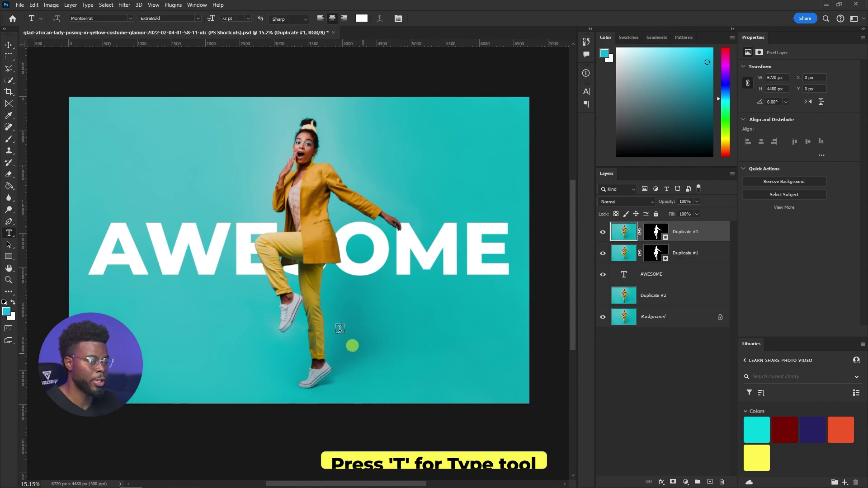
- Type the subtitle 'Text Goes Here' below AWESOME and shift it left
{"action": "left_click", "coordinate": [353, 309]}
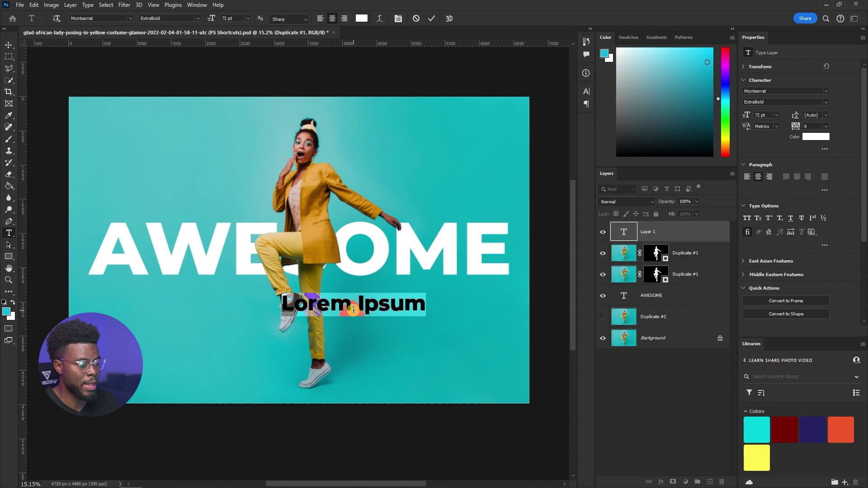
{"action": "type", "text": "Text Gope"}
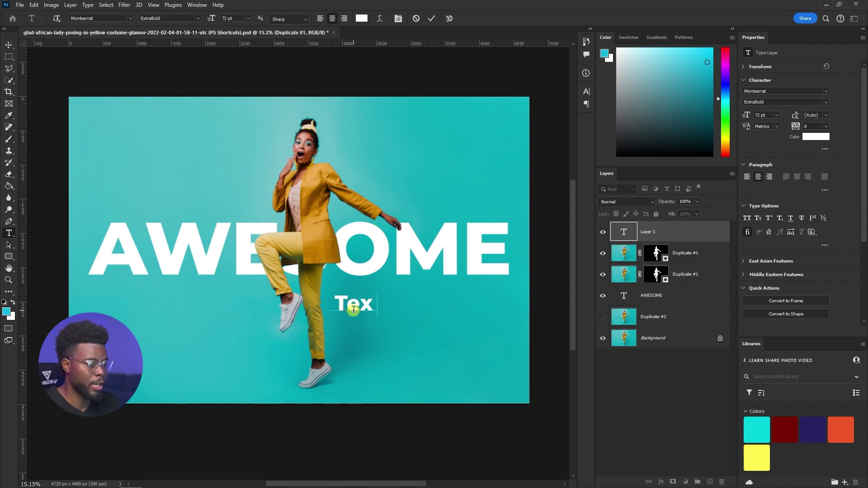
{"action": "key", "text": "BackSpace"}
{"action": "key", "text": "BackSpace"}
{"action": "type", "text": "es Here"}
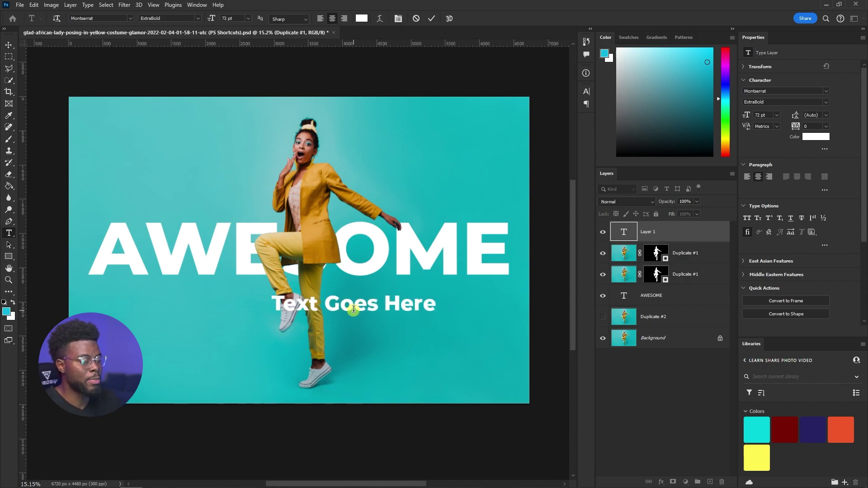
{"action": "key", "text": "ctrl+Return"}
{"action": "key", "text": "v"}
{"action": "left_click_drag", "start_coordinate": [375, 308], "coordinate": [306, 296]}
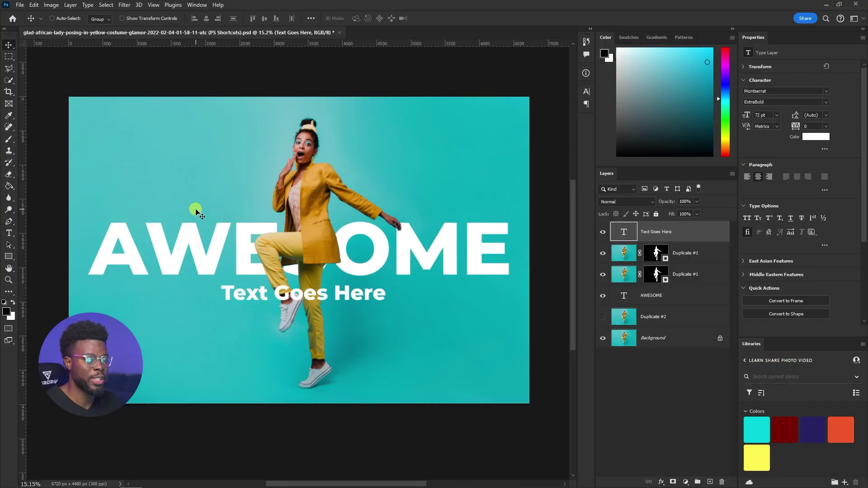
- Draw a large black square, Rectangle 1, below both dancer copies and slide it left
{"action": "key", "text": "u"}
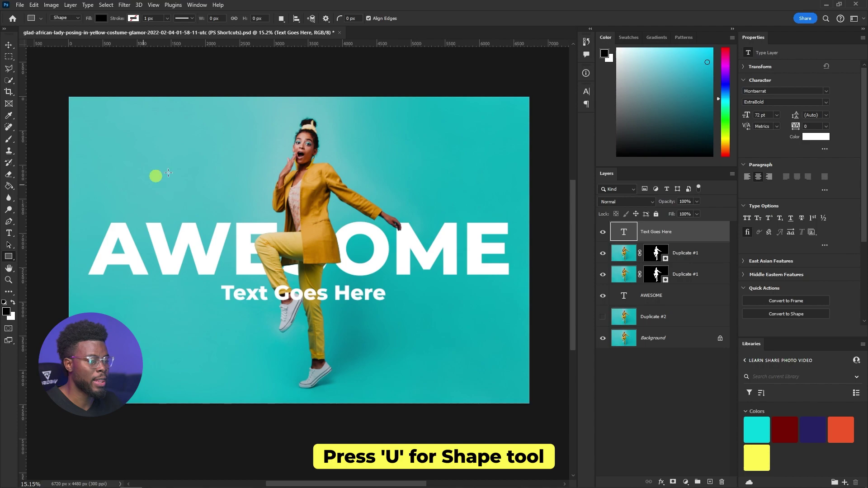
{"action": "left_click_drag", "start_coordinate": [168, 138], "coordinate": [479, 376]}
{"action": "key", "text": "v"}
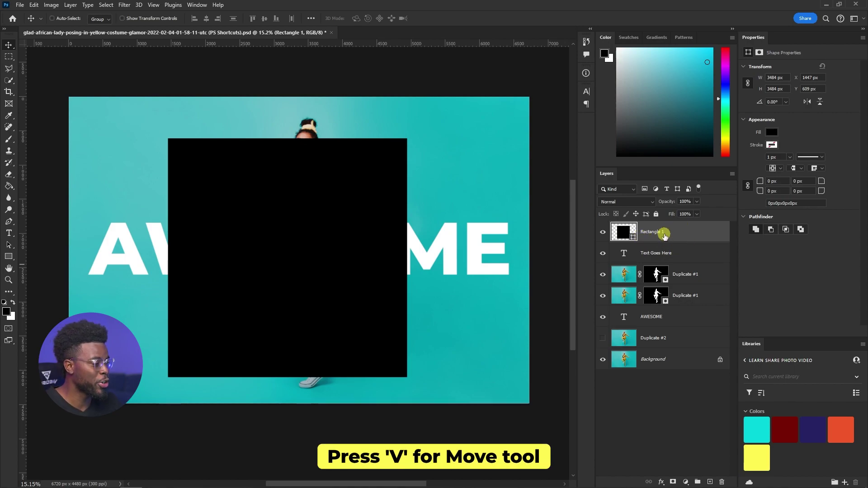
{"action": "left_click_drag", "start_coordinate": [664, 232], "coordinate": [678, 307]}
{"action": "left_click_drag", "start_coordinate": [368, 236], "coordinate": [408, 221]}
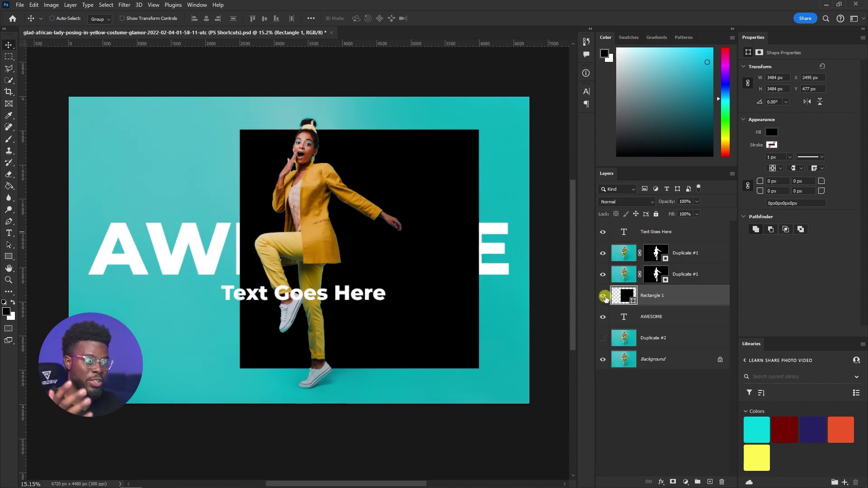
{"action": "left_click_drag", "start_coordinate": [452, 235], "coordinate": [379, 241]}
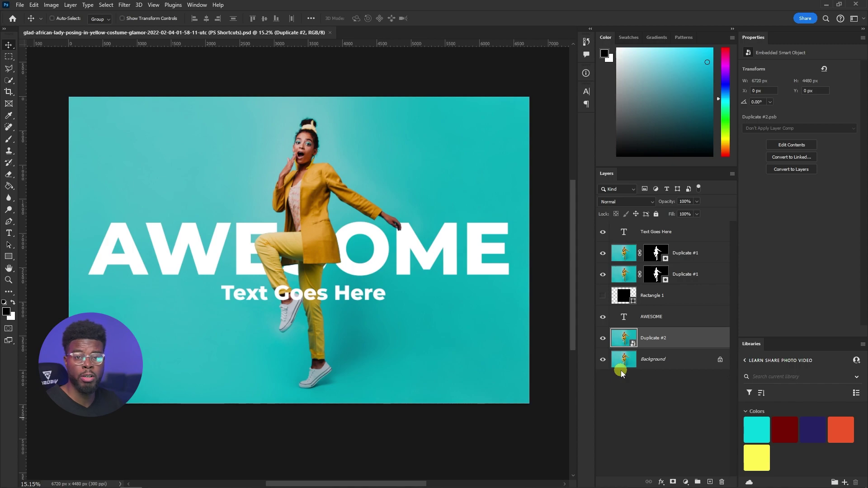
- Apply a Camera Raw filter to Duplicate #2 and raise exposure to +0.75
{"action": "key", "text": "ctrl"}
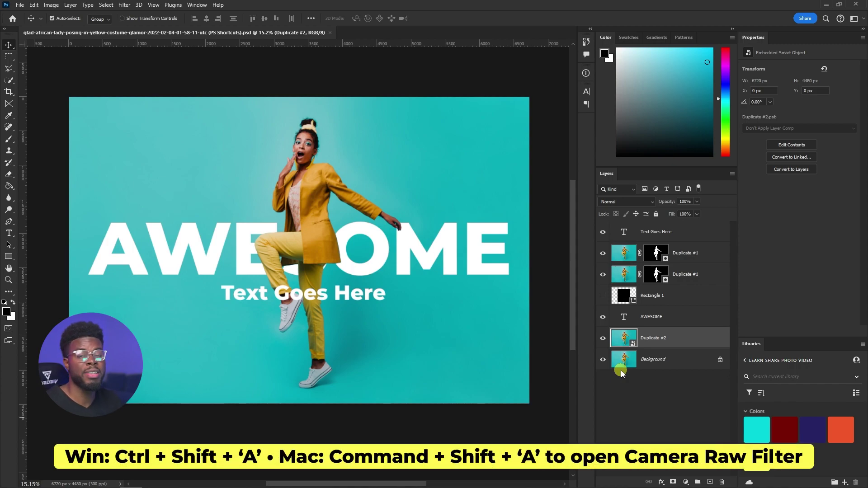
{"action": "key", "text": "ctrl+shift+a"}
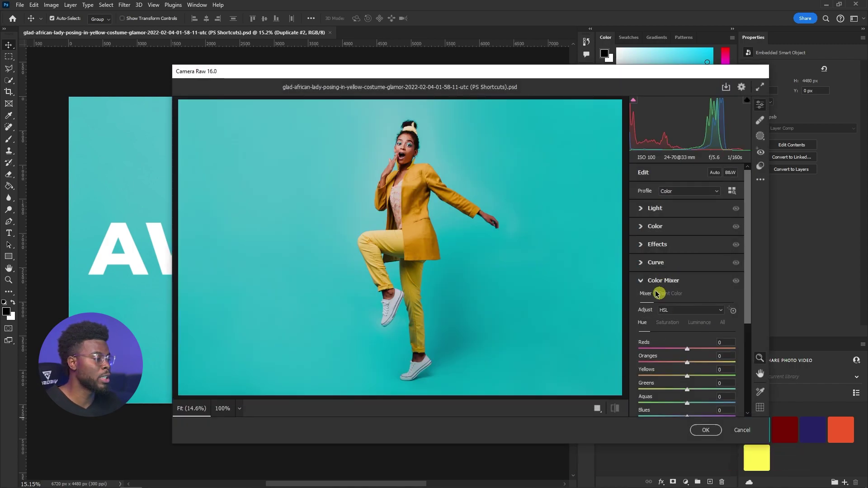
{"action": "left_click", "coordinate": [640, 281]}
{"action": "left_click", "coordinate": [641, 209]}
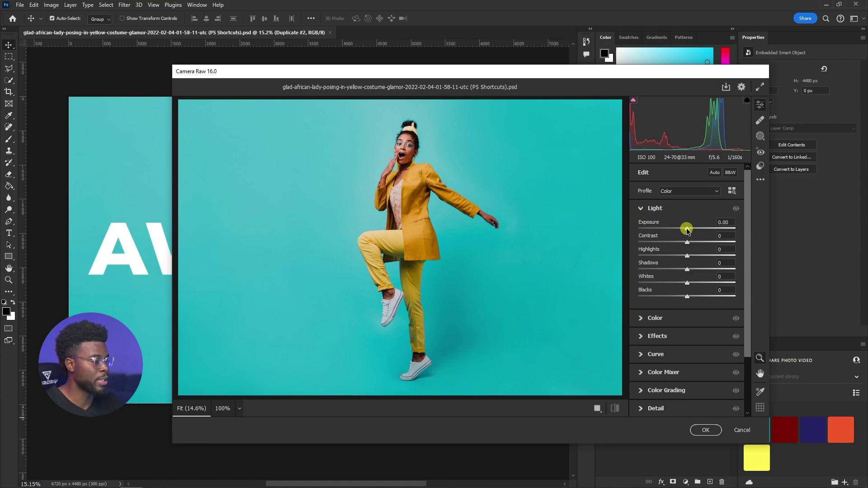
{"action": "left_click_drag", "start_coordinate": [686, 230], "coordinate": [694, 229]}
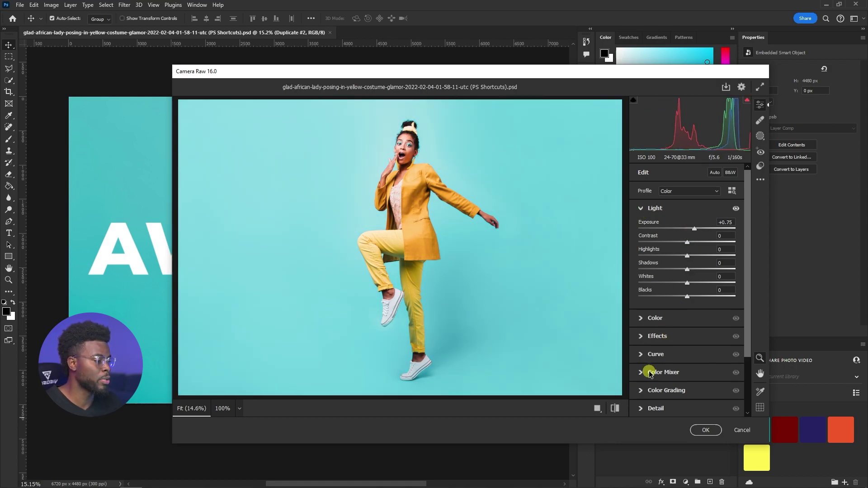
- Boost Blues saturation and set Blues hue to -79 in the Color Mixer, then apply
{"action": "left_click", "coordinate": [650, 374]}
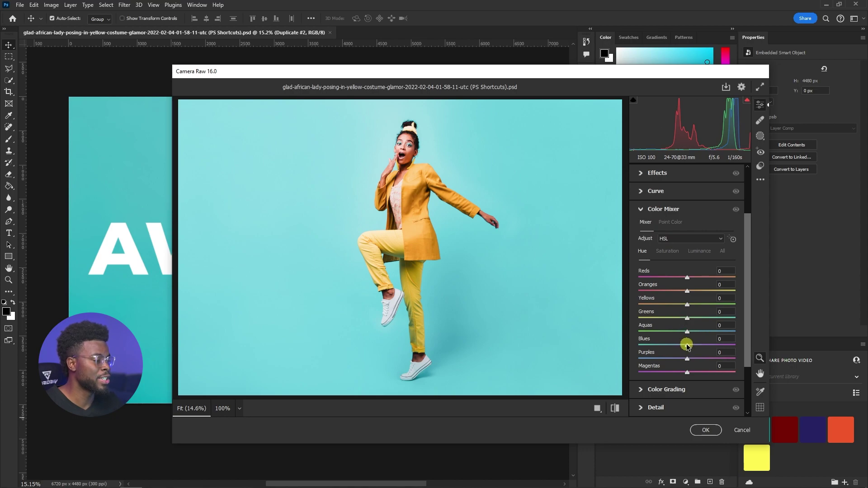
{"action": "left_click", "coordinate": [667, 251]}
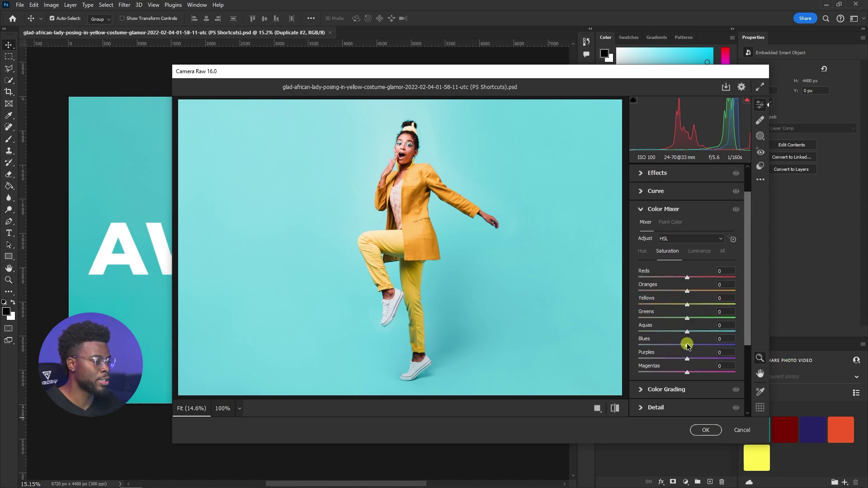
{"action": "left_click_drag", "start_coordinate": [686, 344], "coordinate": [648, 342]}
{"action": "left_click", "coordinate": [647, 251]}
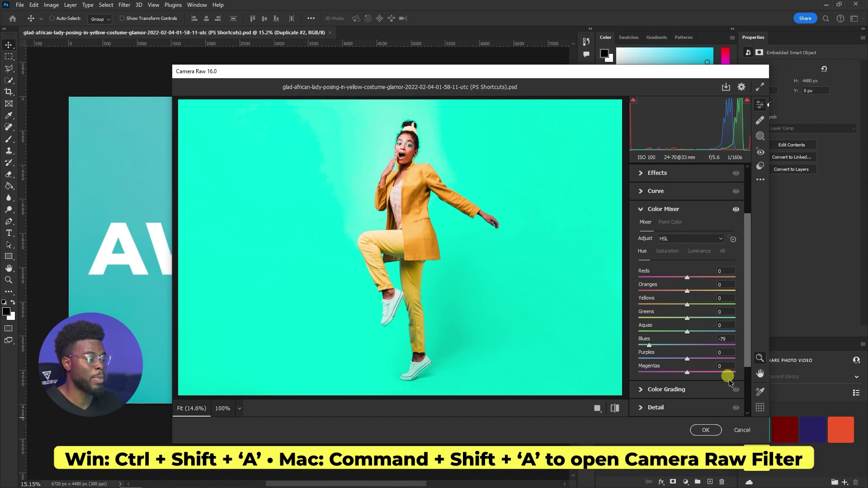
{"action": "left_click", "coordinate": [709, 430]}
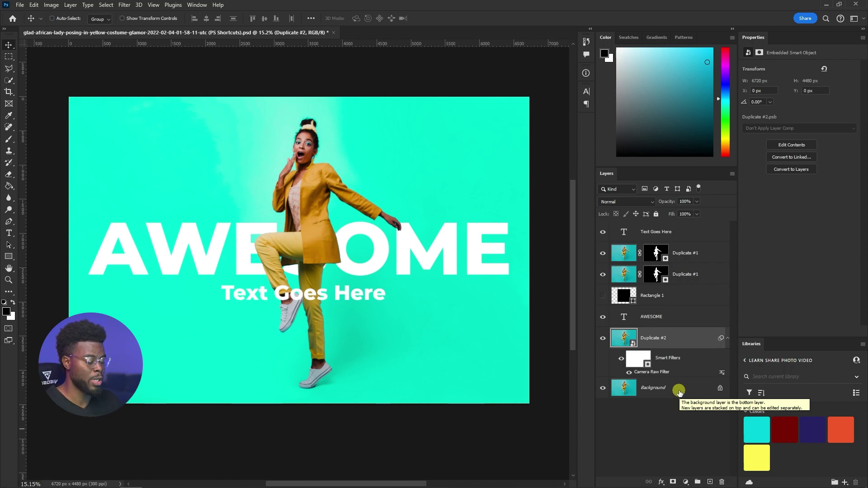
- Duplicate the Background layer as Background copy and view the 6720 × 4480 px, 300 ppi image size
{"action": "left_click", "coordinate": [679, 391]}
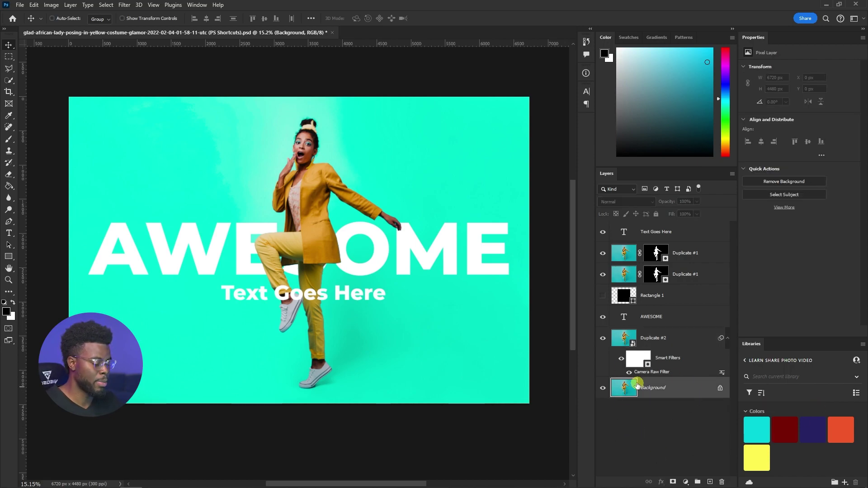
{"action": "key", "text": "ctrl+j"}
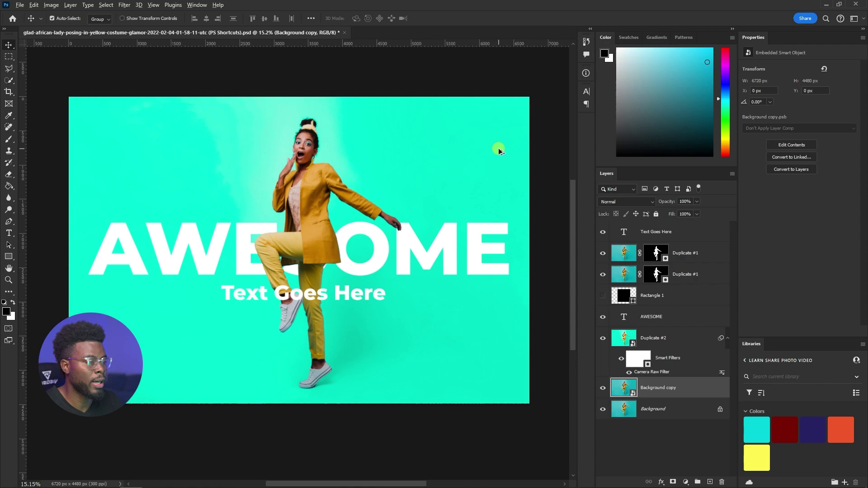
{"action": "key", "text": "ctrl+alt+i"}
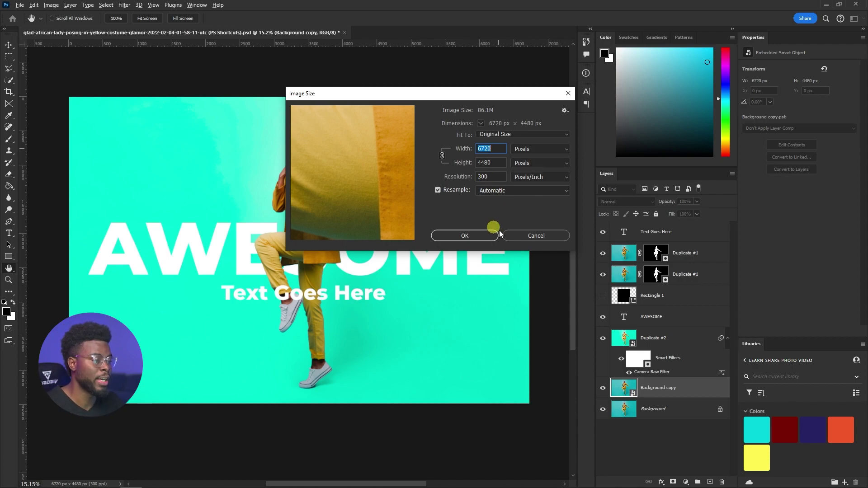
- Cancel the Image Size dialog, keeping the poster at 6720 × 4480 px and 300 ppi
{"action": "left_click", "coordinate": [535, 236]}
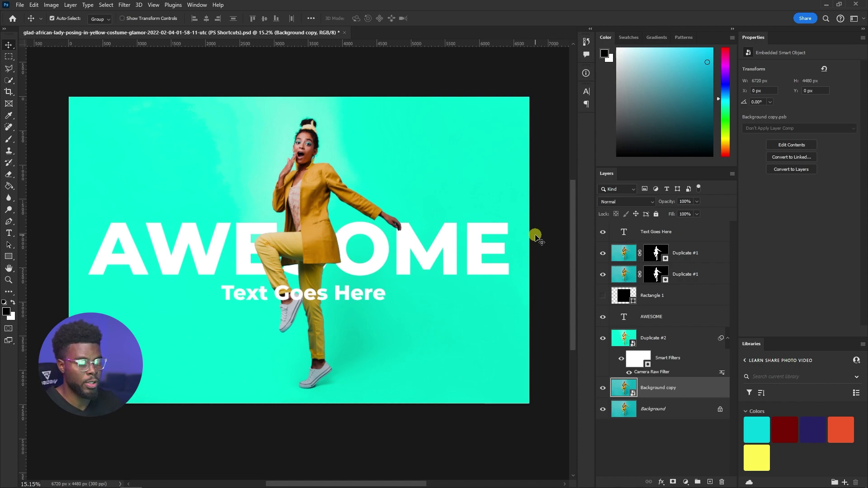
- Resize the canvas to 1080 × 1920 pixels, accepting the clipping warning
{"action": "key", "text": "ctrl+alt+c"}
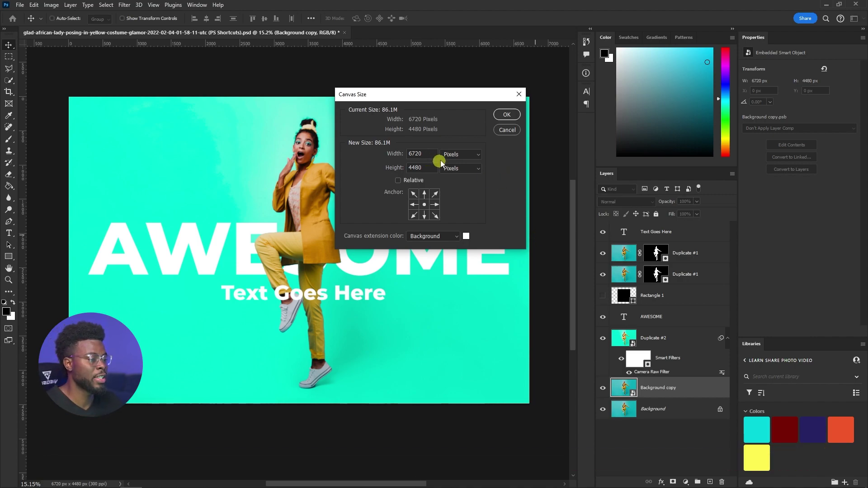
{"action": "double_click", "coordinate": [414, 154]}
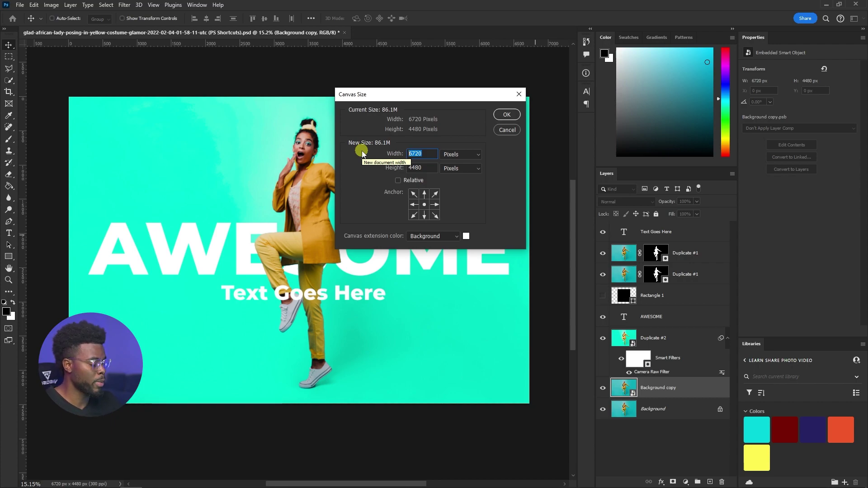
{"action": "type", "text": "1080"}
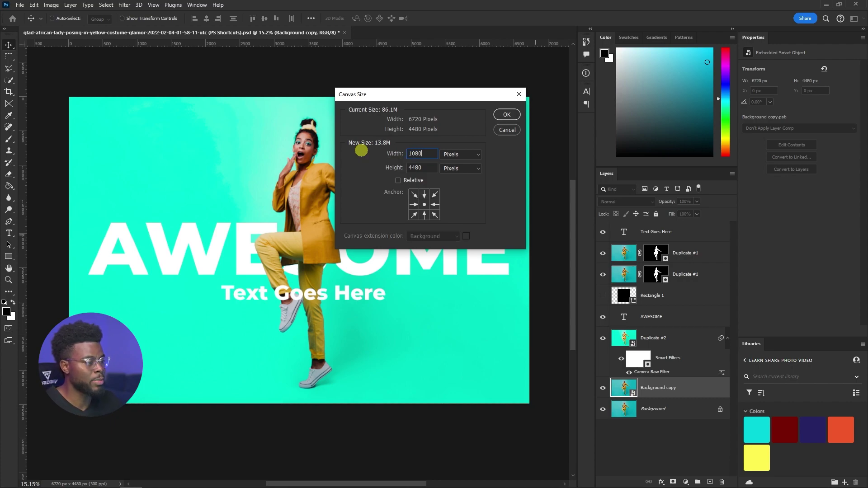
{"action": "double_click", "coordinate": [428, 167]}
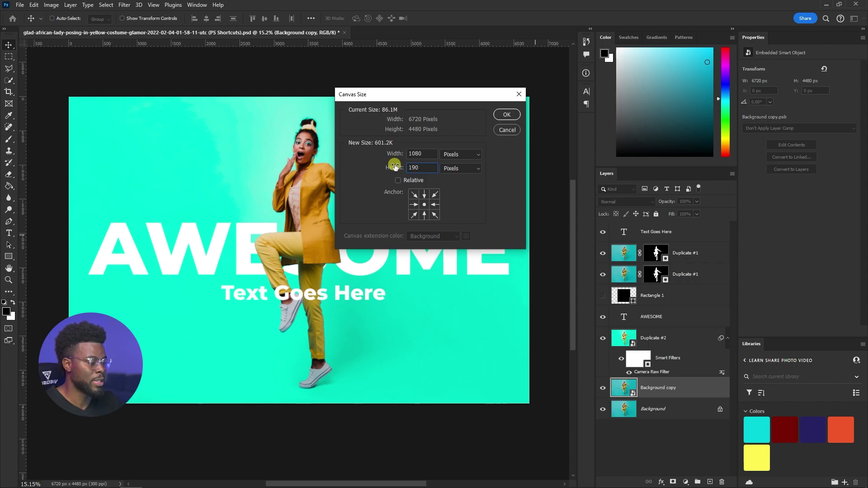
{"action": "key", "text": "ctrl+a"}
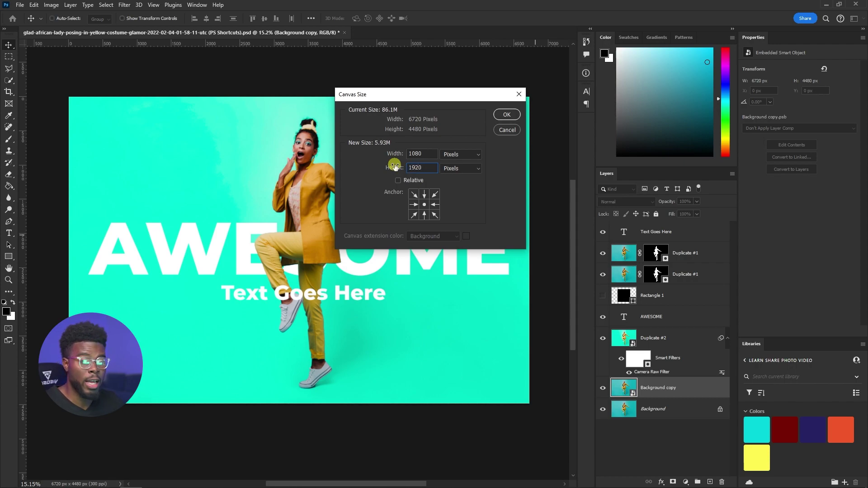
{"action": "left_click", "coordinate": [503, 118]}
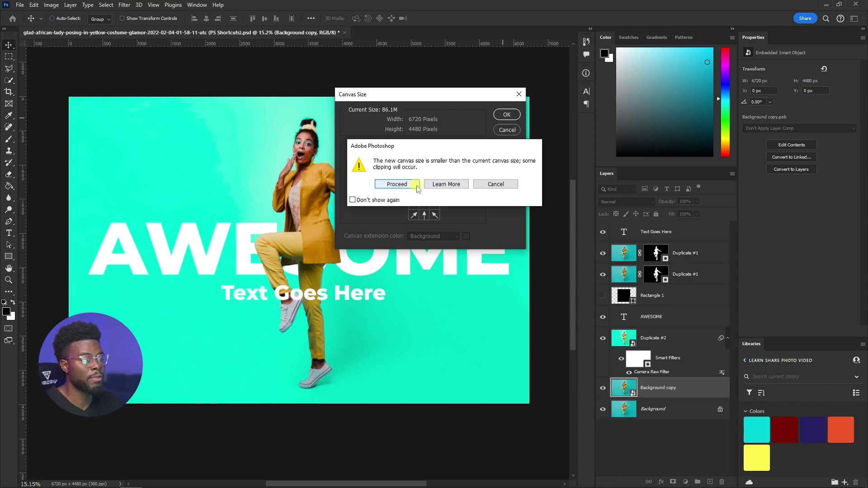
{"action": "left_click", "coordinate": [390, 185]}
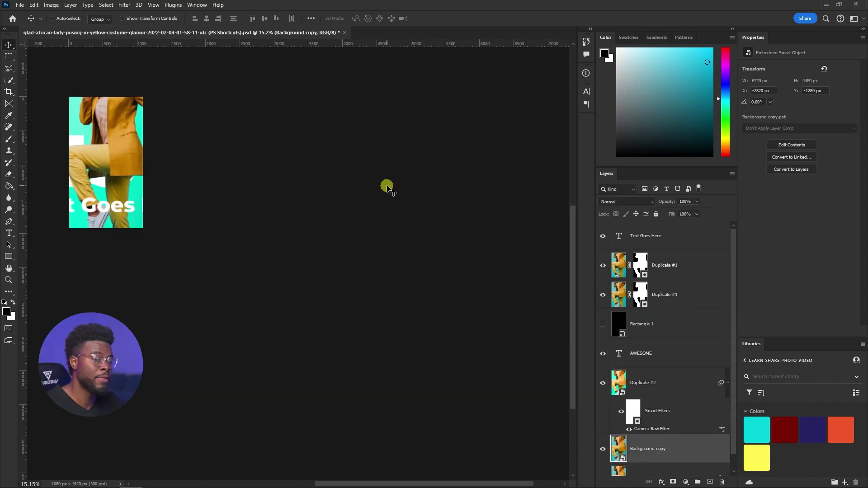
{"action": "scroll", "coordinate": [378, 185], "scroll_direction": "left", "scroll_amount": 5}
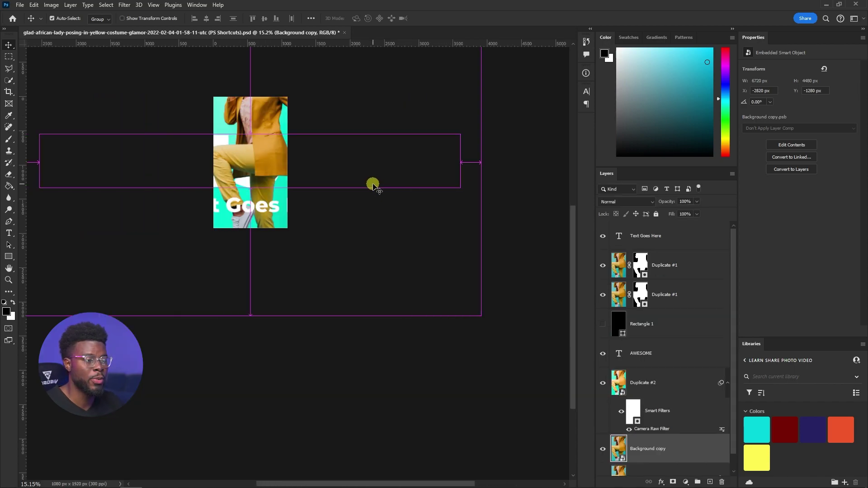
{"action": "scroll", "coordinate": [372, 185], "scroll_direction": "left", "scroll_amount": 2}
{"action": "scroll", "coordinate": [372, 186], "scroll_direction": "up", "scroll_amount": 2}
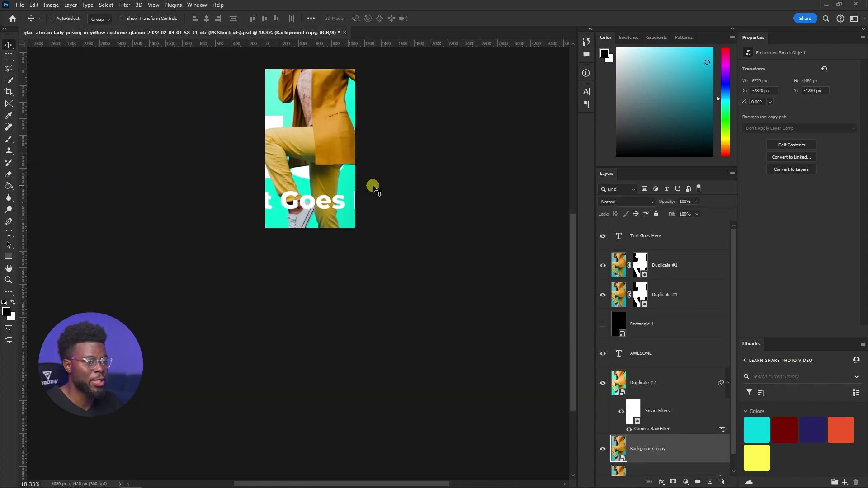
{"action": "scroll", "coordinate": [374, 186], "scroll_direction": "up", "scroll_amount": 2}
{"action": "scroll", "coordinate": [341, 217], "scroll_direction": "up", "scroll_amount": 4}
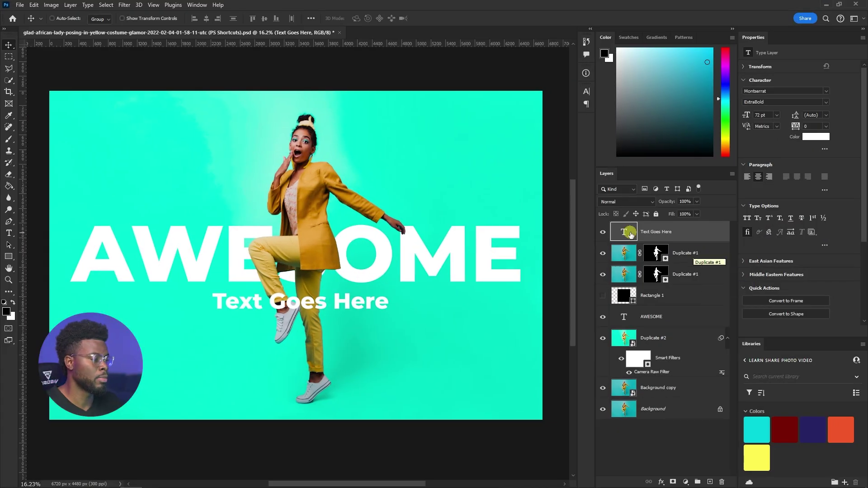
- Toggle the Text Goes Here layer's visibility and drag the subtitle to the lower-left corner
{"action": "left_click", "coordinate": [603, 232]}
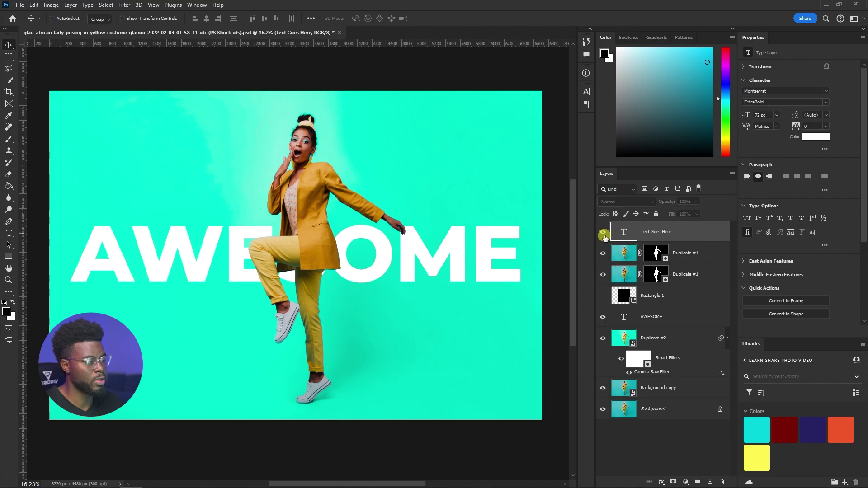
{"action": "left_click", "coordinate": [603, 233]}
{"action": "left_click_drag", "start_coordinate": [320, 300], "coordinate": [175, 384]}
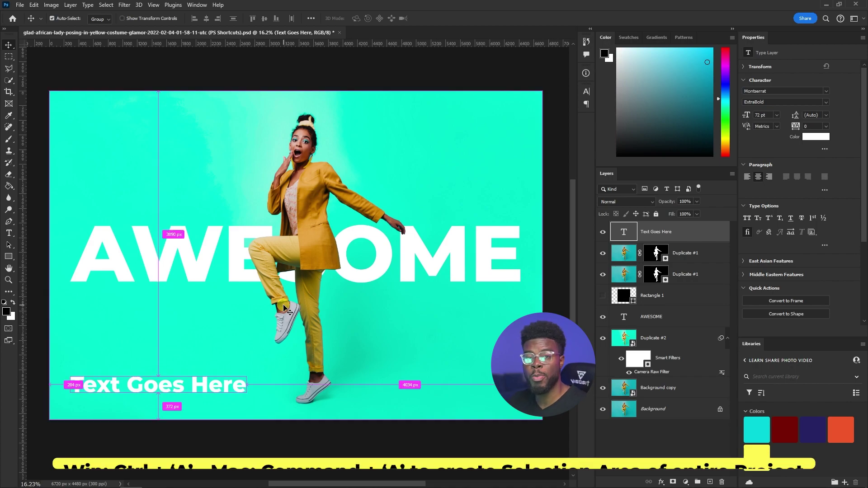
- Select the whole canvas and centre the Text Goes Here subtitle horizontally and vertically
{"action": "key", "text": "ctrl+a"}
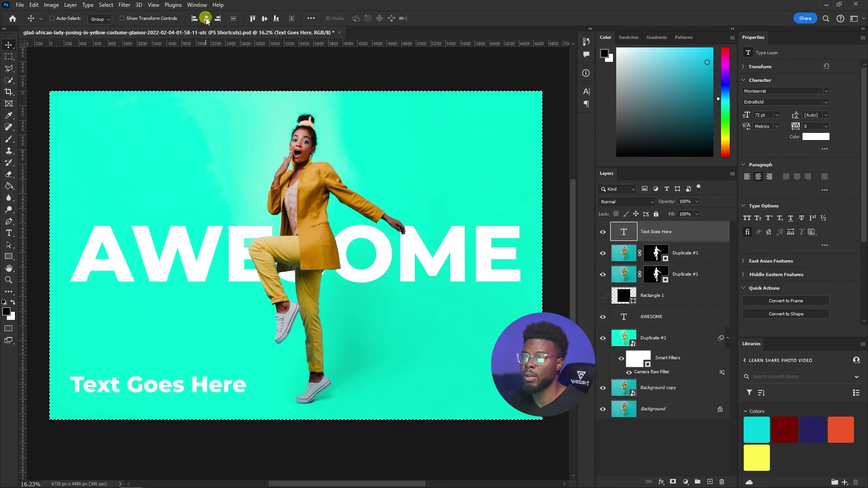
{"action": "left_click", "coordinate": [206, 18]}
{"action": "left_click", "coordinate": [265, 18]}
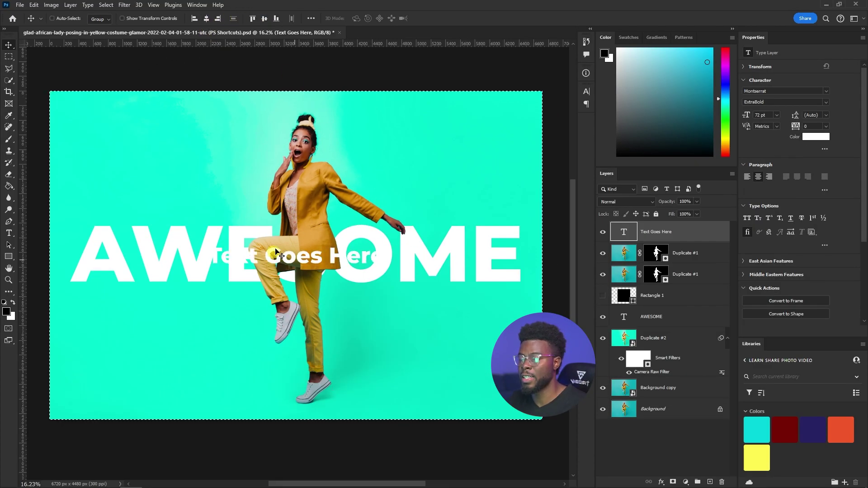
- Hide the AWESOME layer and re-centre the subtitle horizontally after a left-align test
{"action": "left_click", "coordinate": [602, 316]}
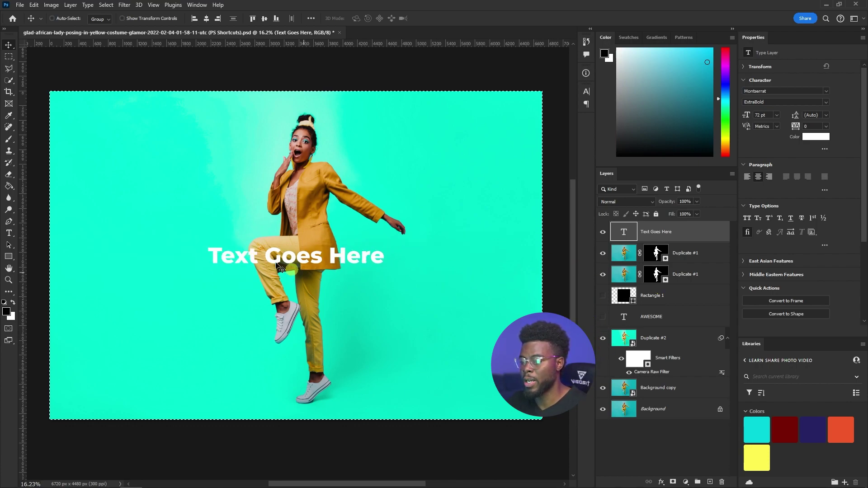
{"action": "left_click", "coordinate": [195, 19]}
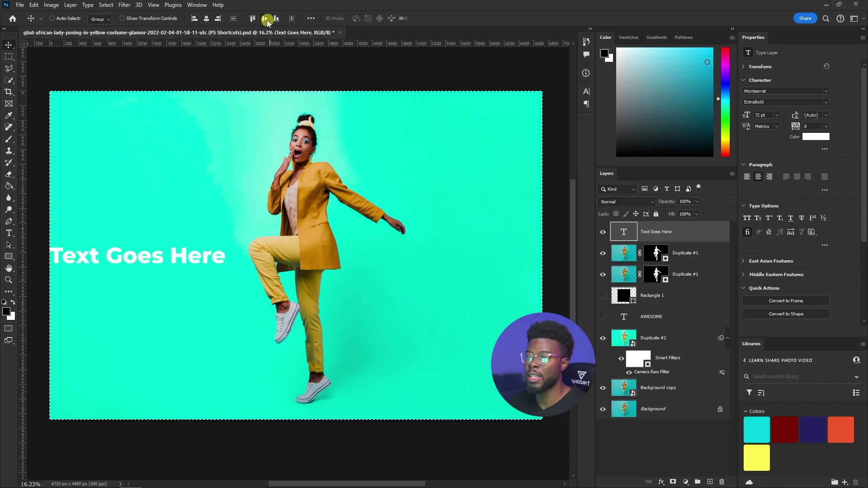
{"action": "left_click", "coordinate": [206, 19]}
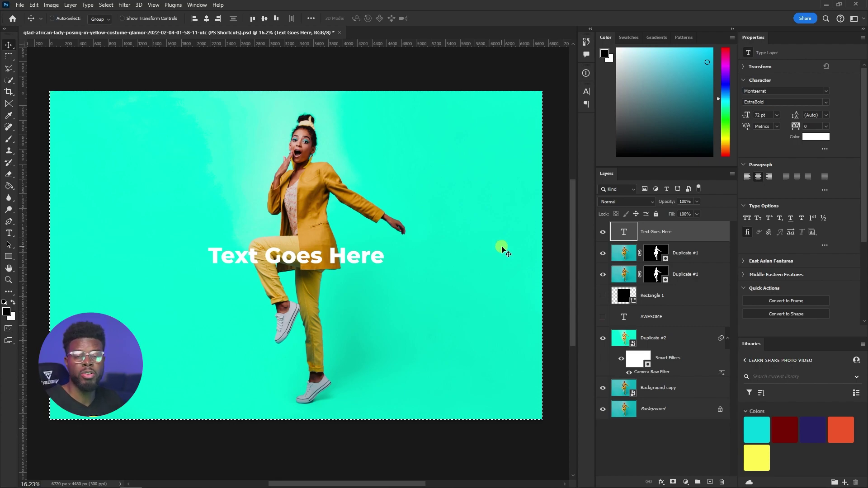
- Deselect the canvas and save the poster document as a PSD
{"action": "key", "text": "ctrl+d"}
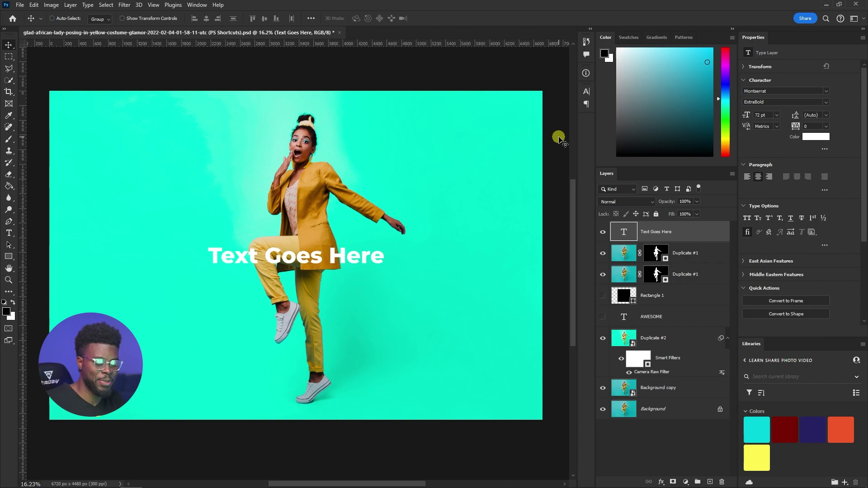
{"action": "key", "text": "ctrl+s"}
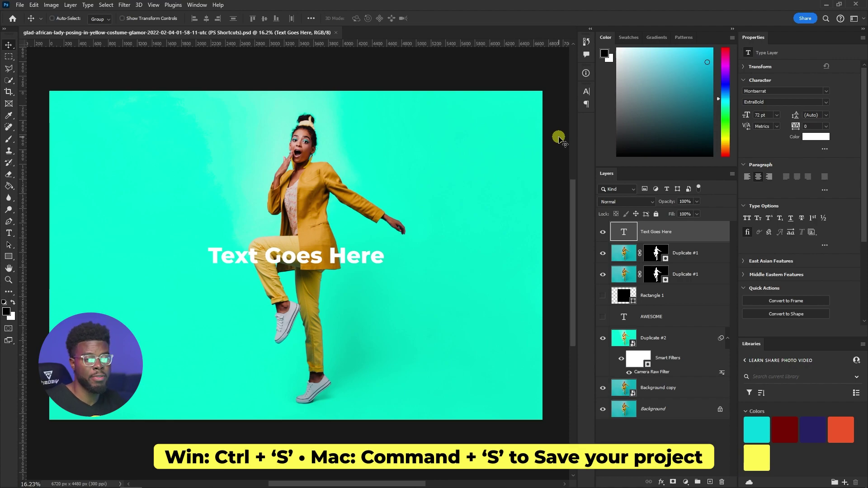
{"action": "key", "text": "ctrl+plus"}
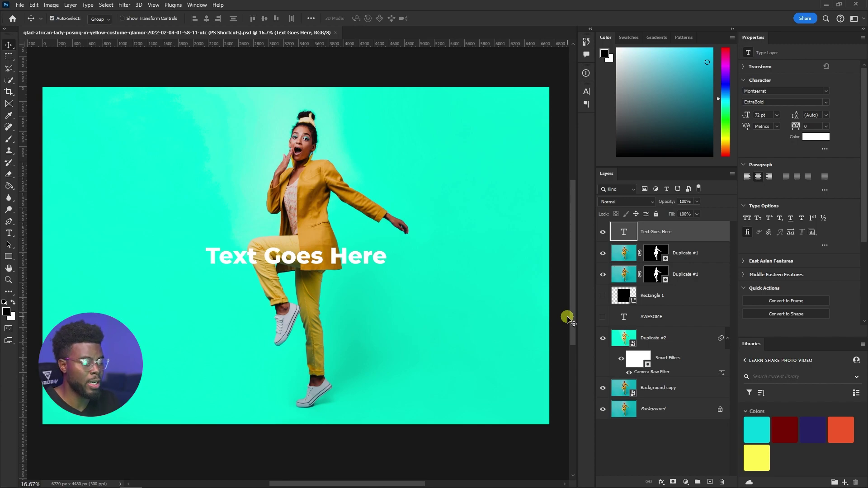
{"action": "key", "text": "ctrl+plus"}
{"action": "key", "text": "ctrl+plus"}
{"action": "key", "text": "ctrl+plus"}
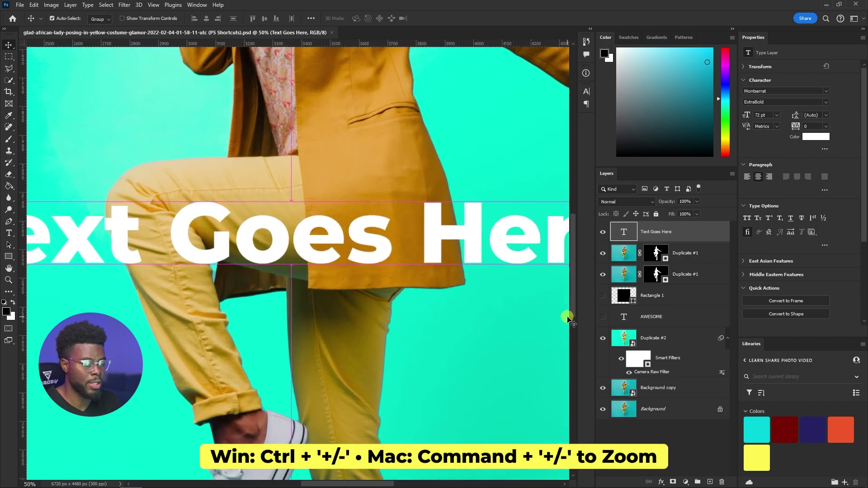
{"action": "key", "text": "ctrl+plus"}
{"action": "key", "text": "ctrl+minus"}
{"action": "key", "text": "ctrl+plus"}
{"action": "key", "text": "ctrl+plus"}
{"action": "key", "text": "ctrl+minus"}
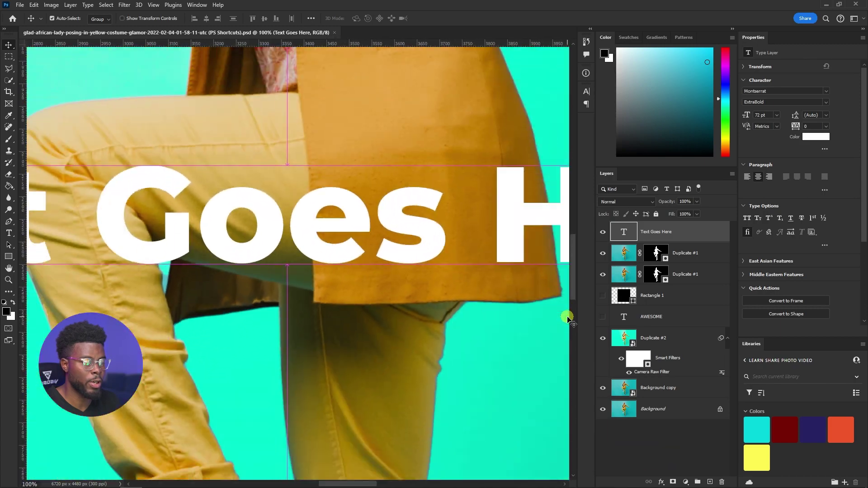
{"action": "key", "text": "ctrl+minus"}
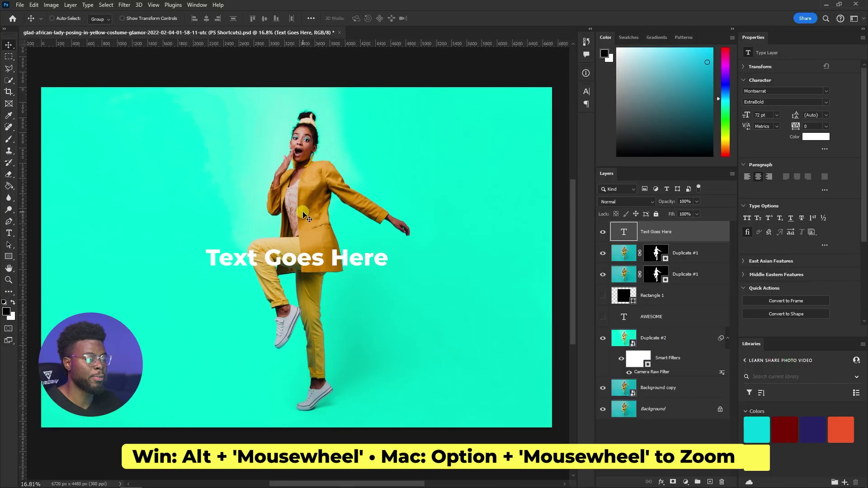
{"action": "scroll", "coordinate": [306, 217], "scroll_direction": "up", "scroll_amount": 3}
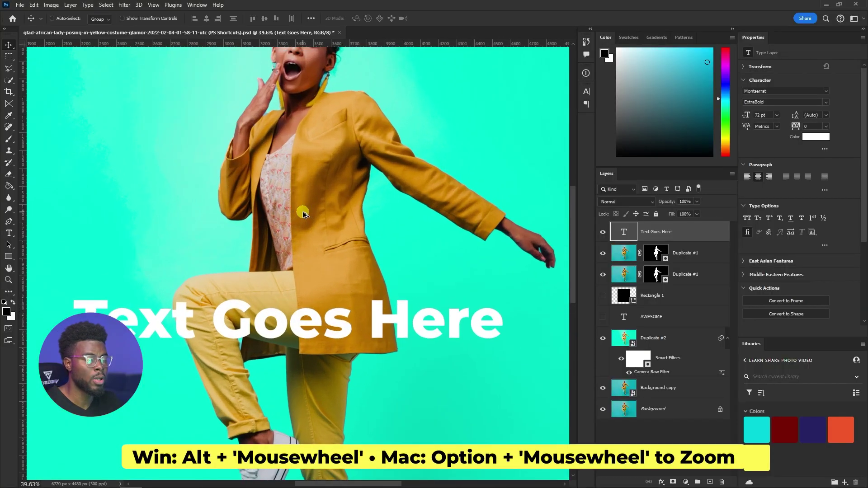
{"action": "scroll", "coordinate": [303, 214], "scroll_direction": "down", "scroll_amount": 3}
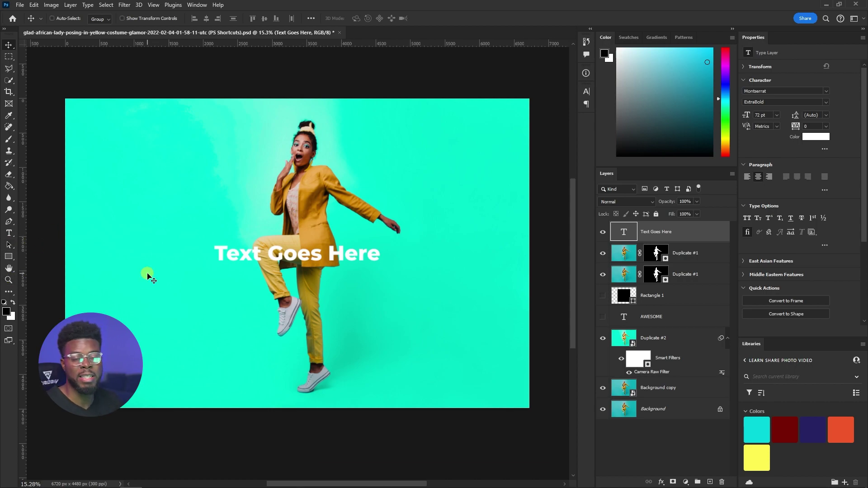
{"action": "key", "text": "z"}
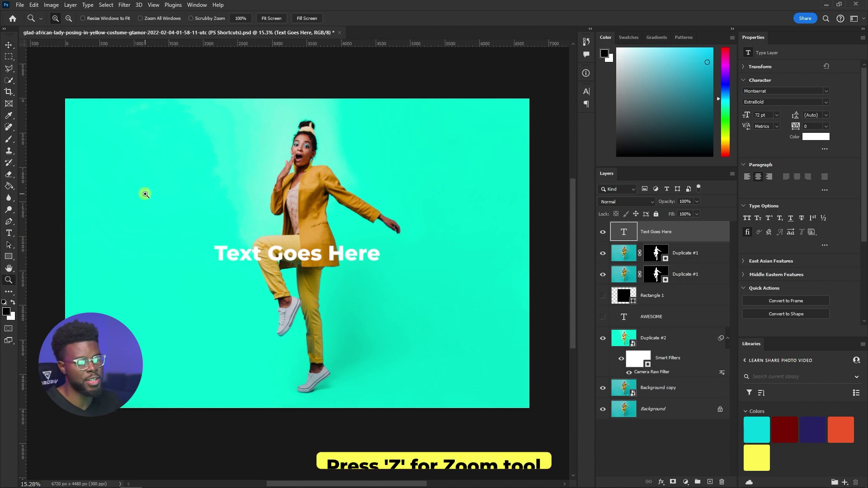
{"action": "left_click_drag", "start_coordinate": [197, 124], "coordinate": [330, 202]}
{"action": "left_click_drag", "start_coordinate": [387, 137], "coordinate": [500, 338]}
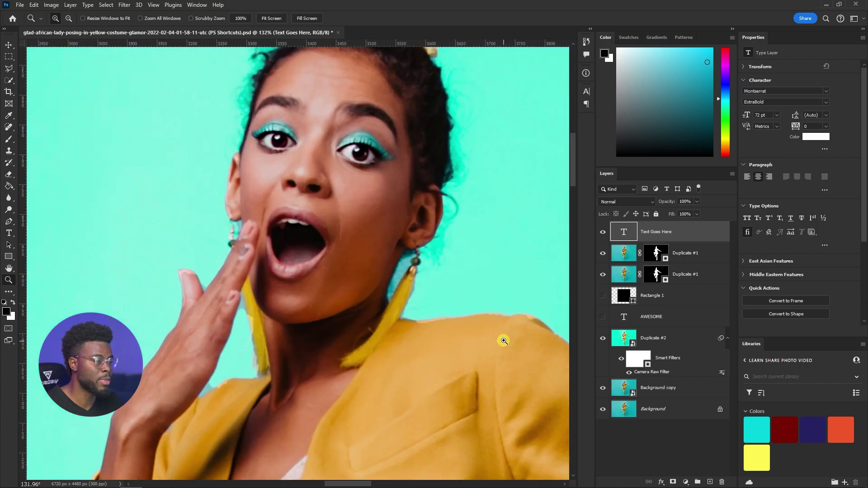
{"action": "left_click_drag", "start_coordinate": [419, 233], "coordinate": [424, 234]}
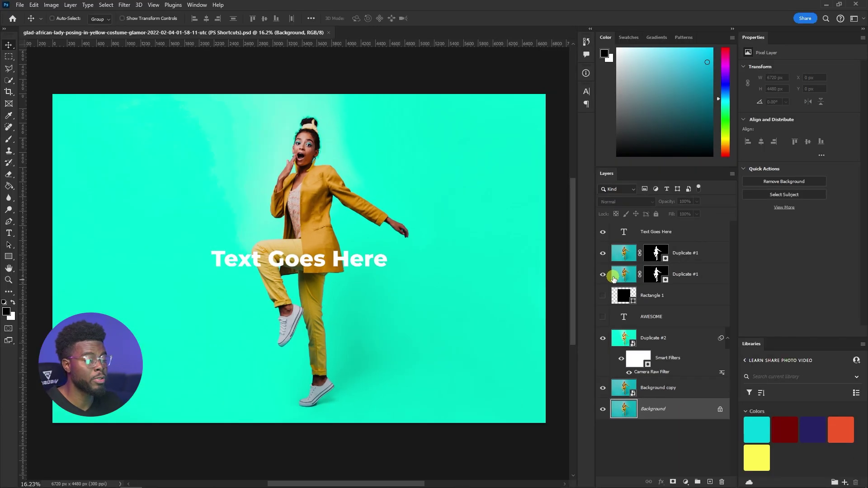
- Create an empty layer named 'Brand New Layer' above the Text Goes Here layer
{"action": "left_click", "coordinate": [551, 209]}
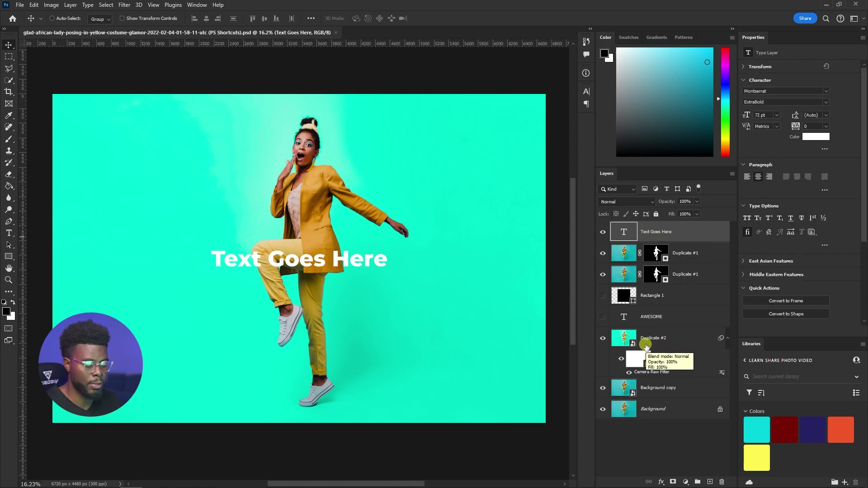
{"action": "key", "text": "ctrl+shift+n"}
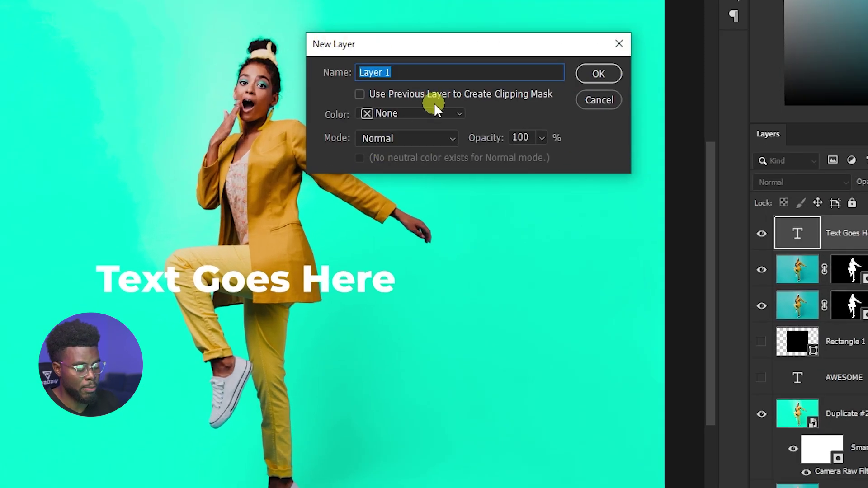
{"action": "type", "text": "Brand New L"}
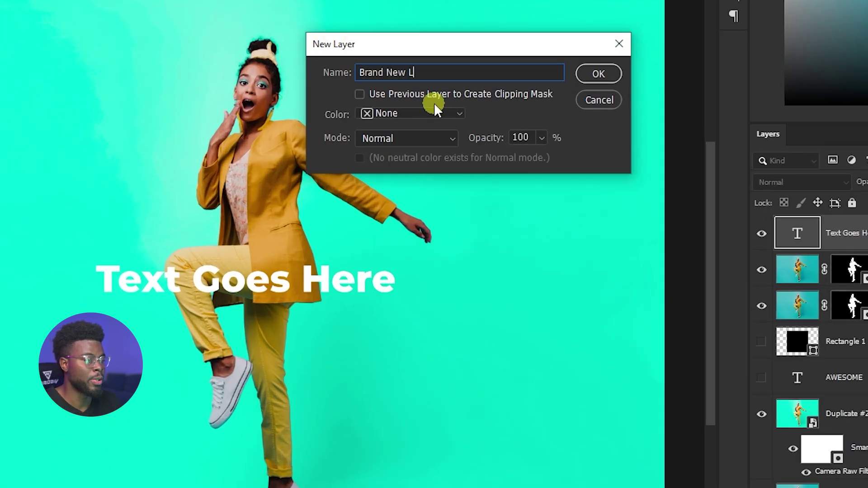
{"action": "type", "text": "ayer"}
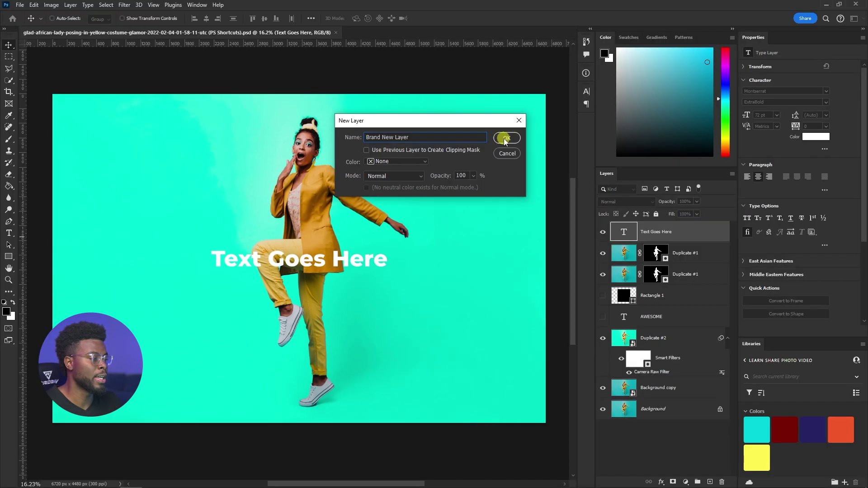
{"action": "left_click", "coordinate": [599, 73]}
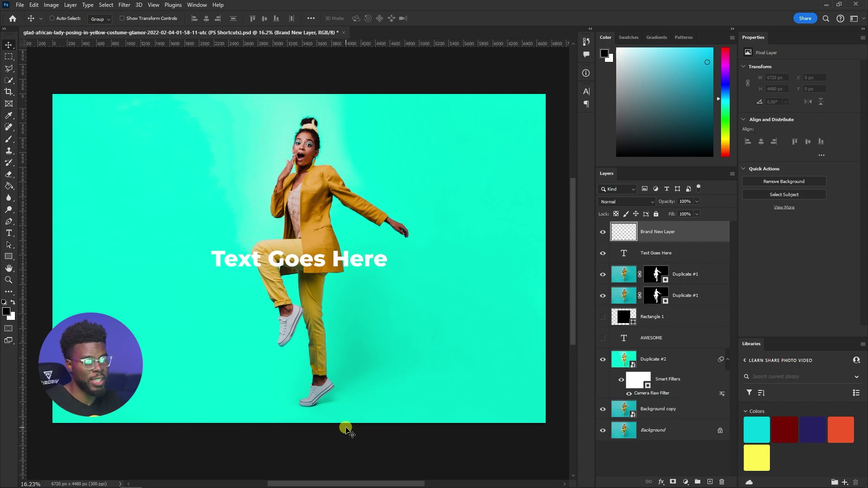
- Create a blank white document of 1080 × 1920 pixels
{"action": "key", "text": "ctrl"}
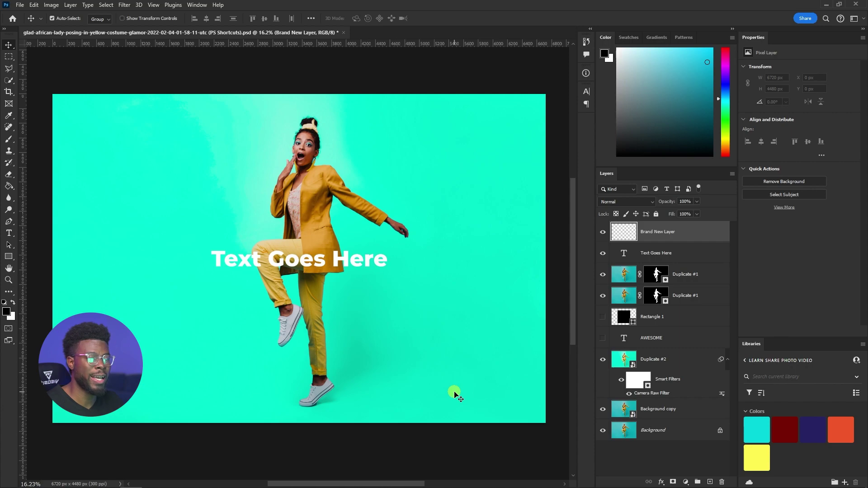
{"action": "key", "text": "ctrl+n"}
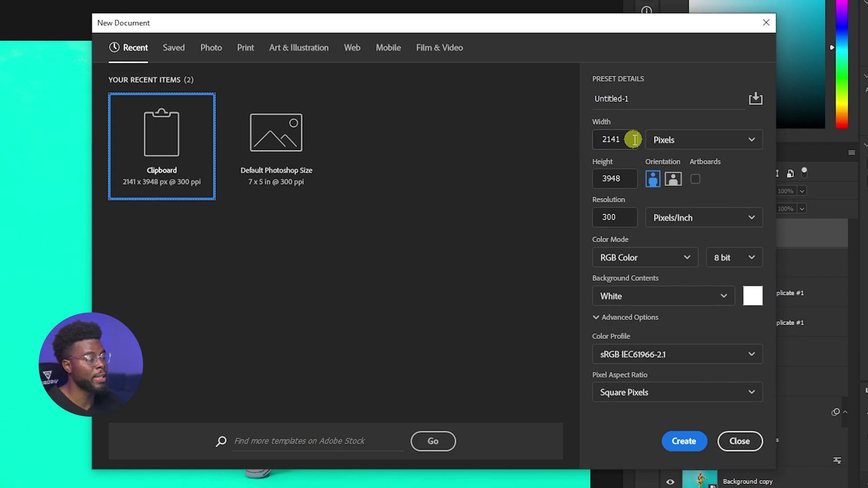
{"action": "left_click_drag", "start_coordinate": [634, 139], "coordinate": [589, 138]}
{"action": "type", "text": "1080"}
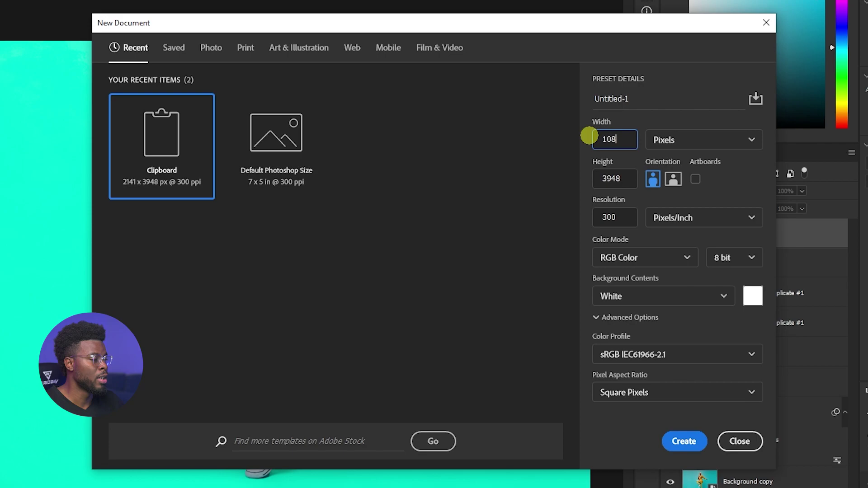
{"action": "key", "text": "Tab"}
{"action": "type", "text": "1920"}
{"action": "key", "text": "Tab"}
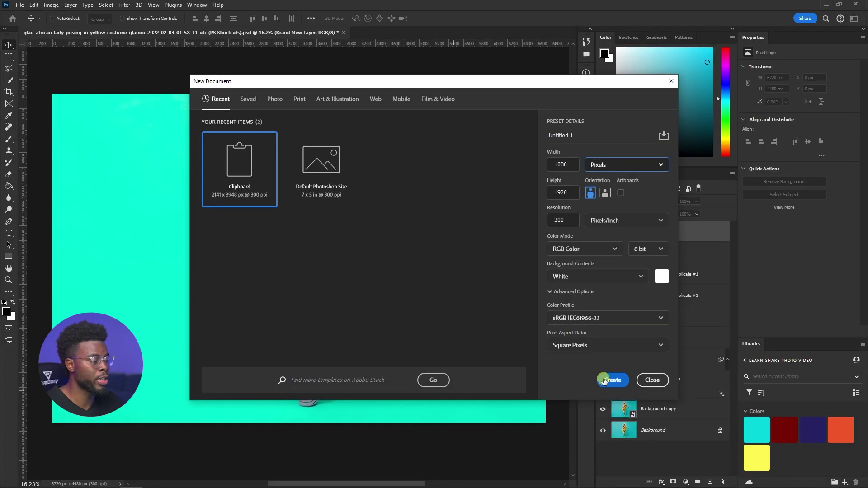
{"action": "left_click", "coordinate": [683, 441]}
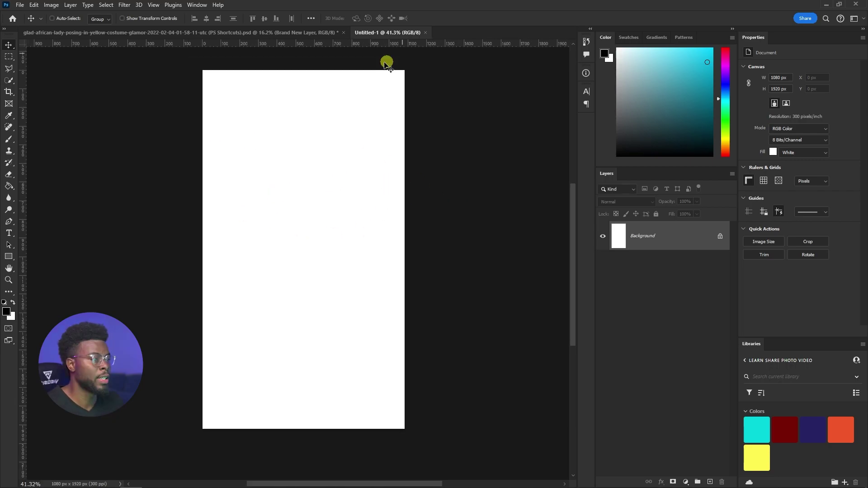
- On the poster, hide the Text Goes Here subtitle and show the AWESOME text
{"action": "left_click", "coordinate": [330, 33]}
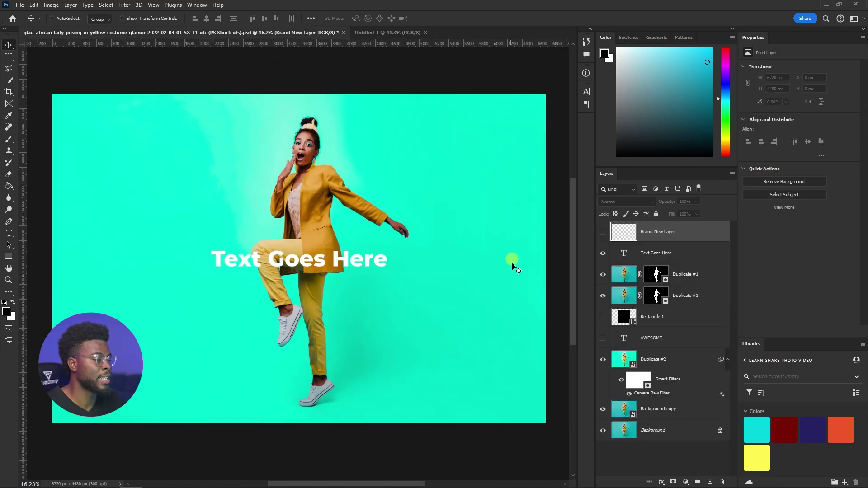
{"action": "left_click", "coordinate": [602, 253]}
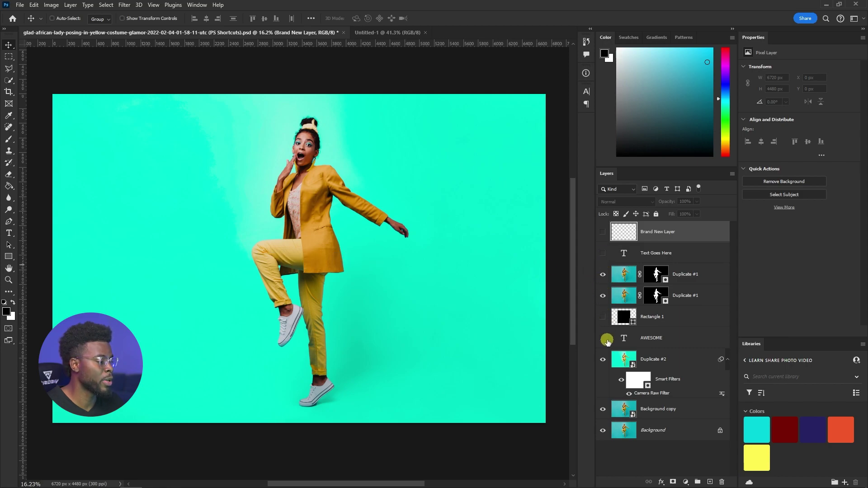
{"action": "left_click", "coordinate": [602, 337]}
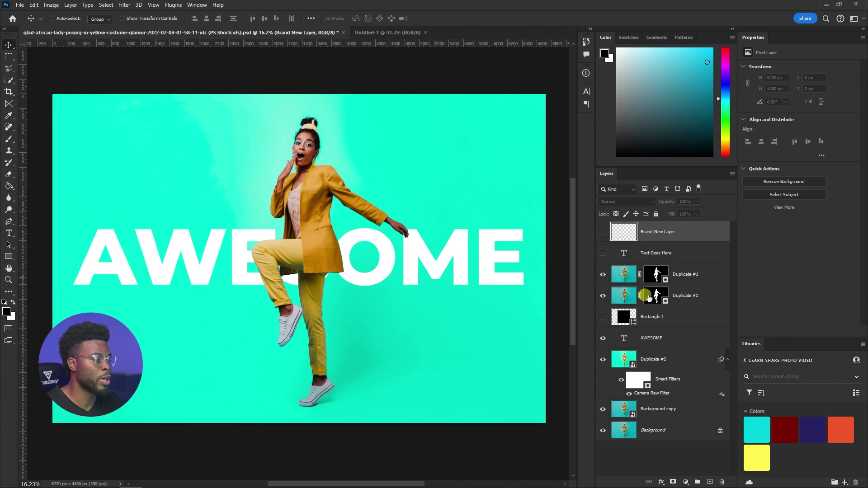
- Set the AWESOME layer's opacity to 10%, then back to 100%
{"action": "left_click", "coordinate": [680, 336]}
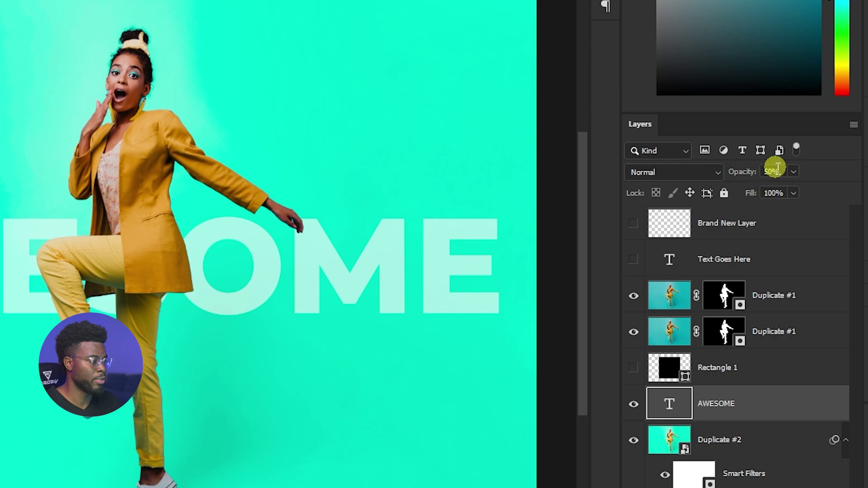
{"action": "key", "text": "1"}
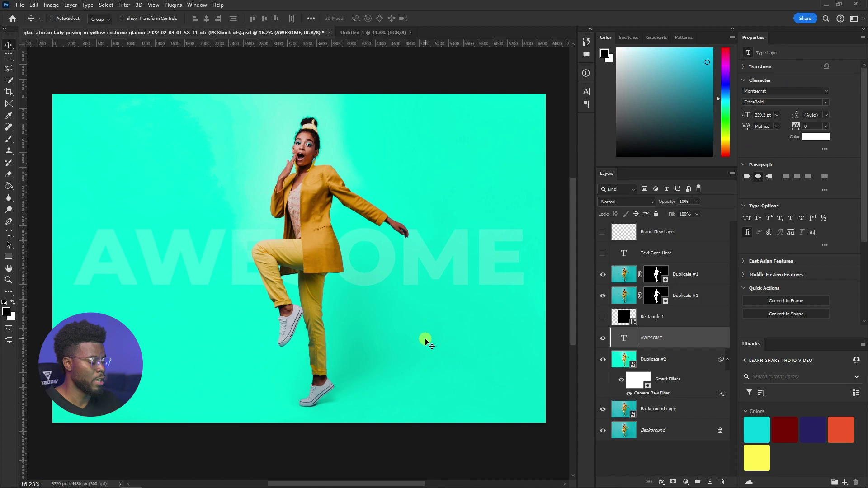
{"action": "key", "text": "0"}
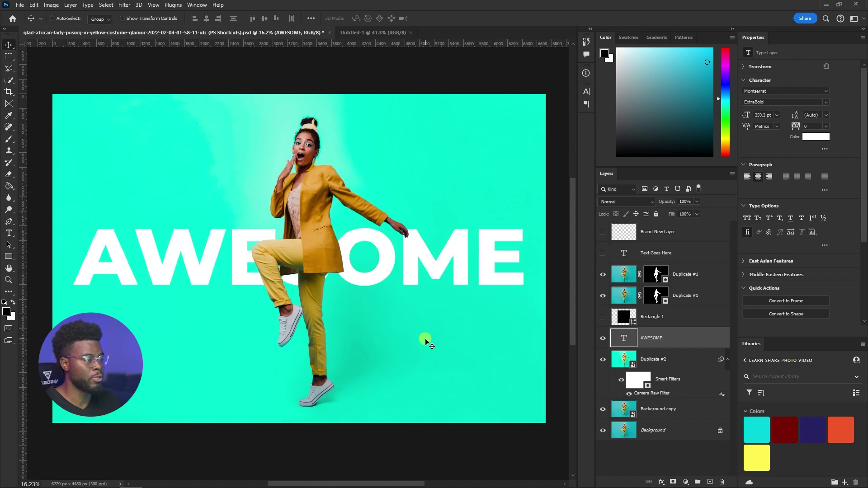